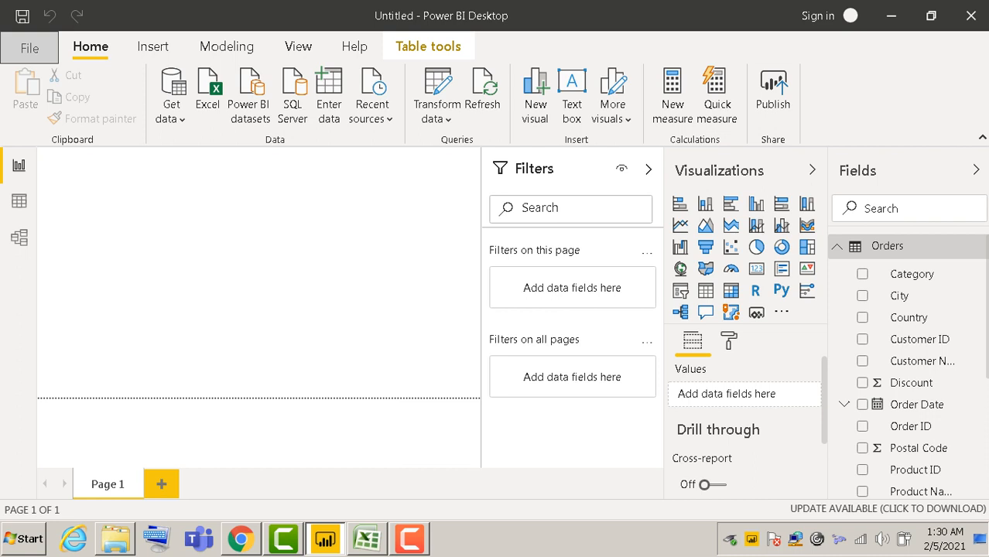
Create a clustered column chart from the Sales field of the Orders table
scroll(913, 357, "down", 3)
scroll(912, 370, "down", 4)
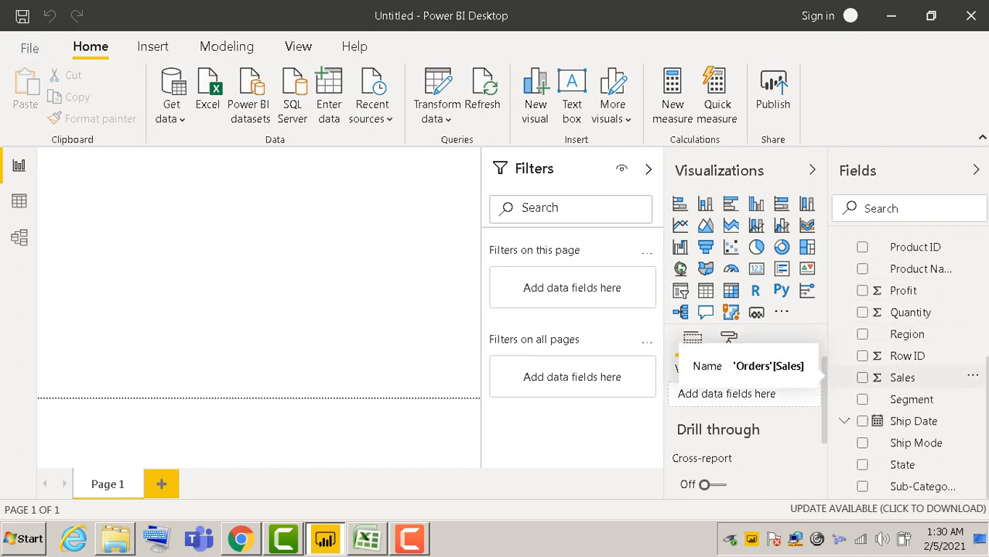
double_click(903, 377)
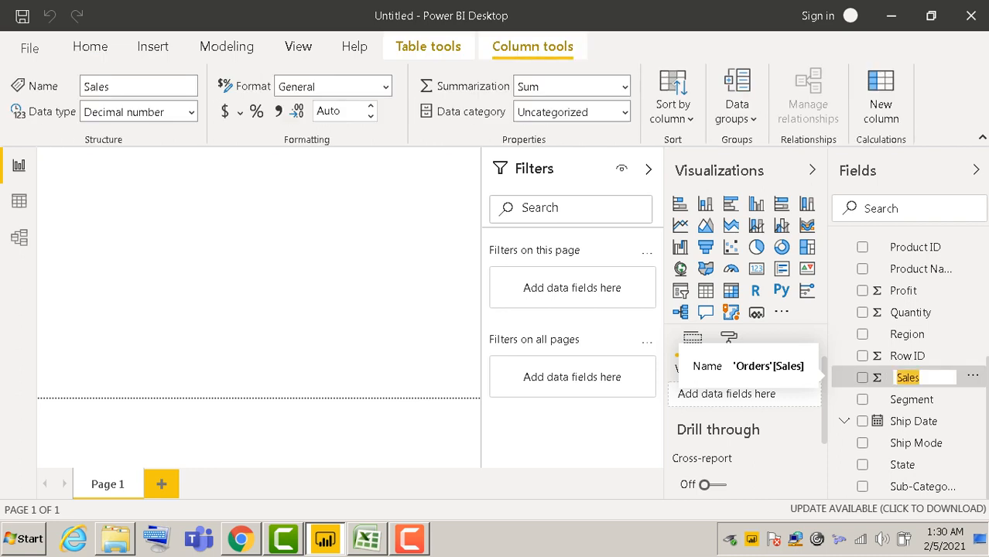
key("Escape")
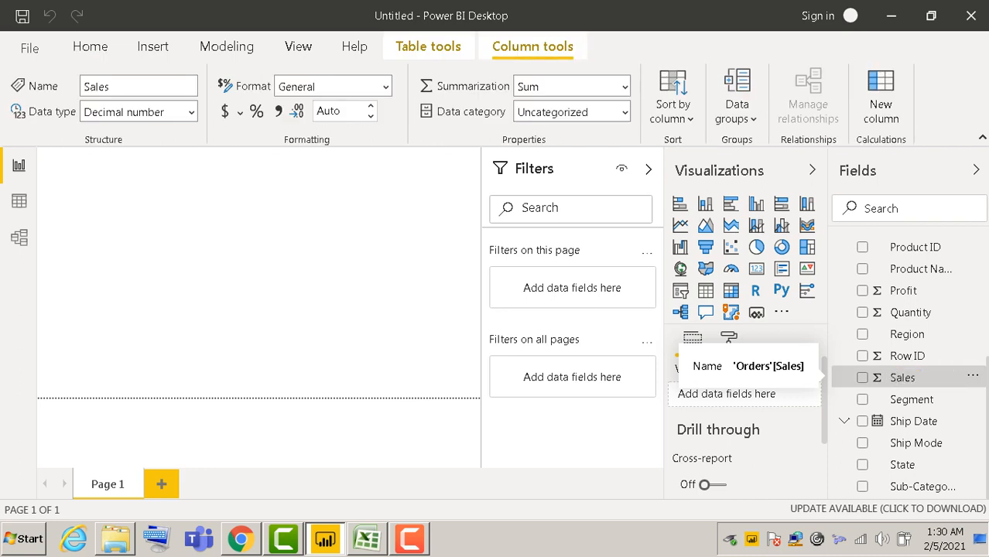
double_click(902, 378)
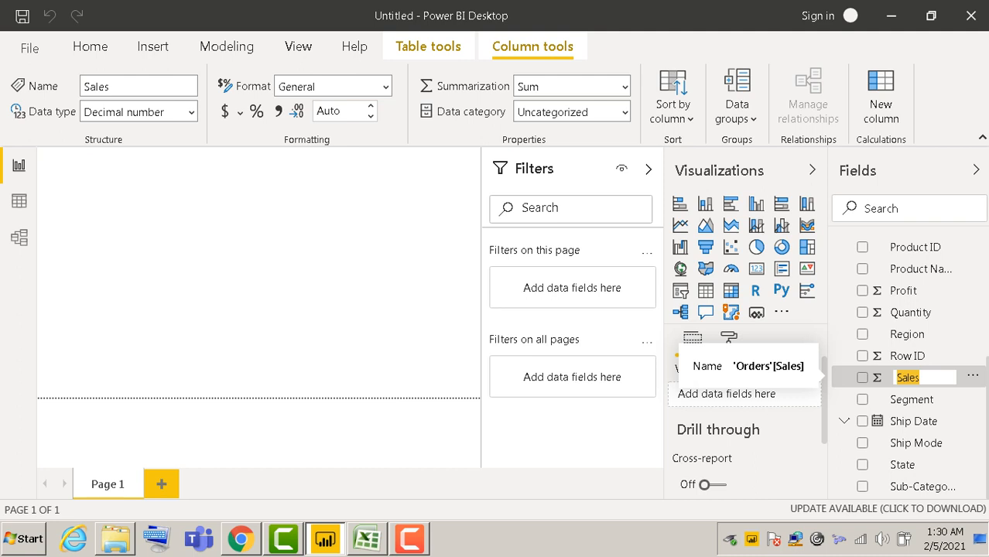
key("Escape")
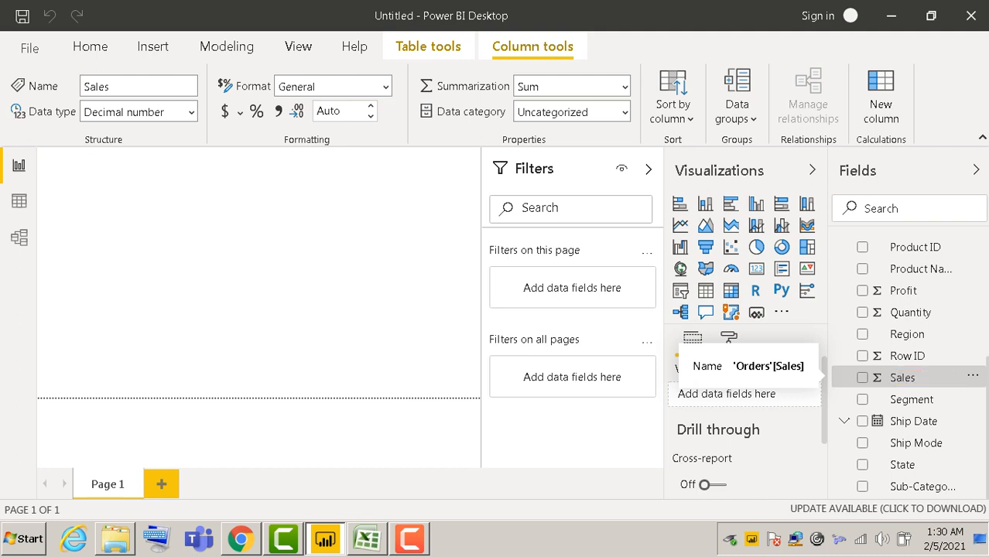
left_click(862, 378)
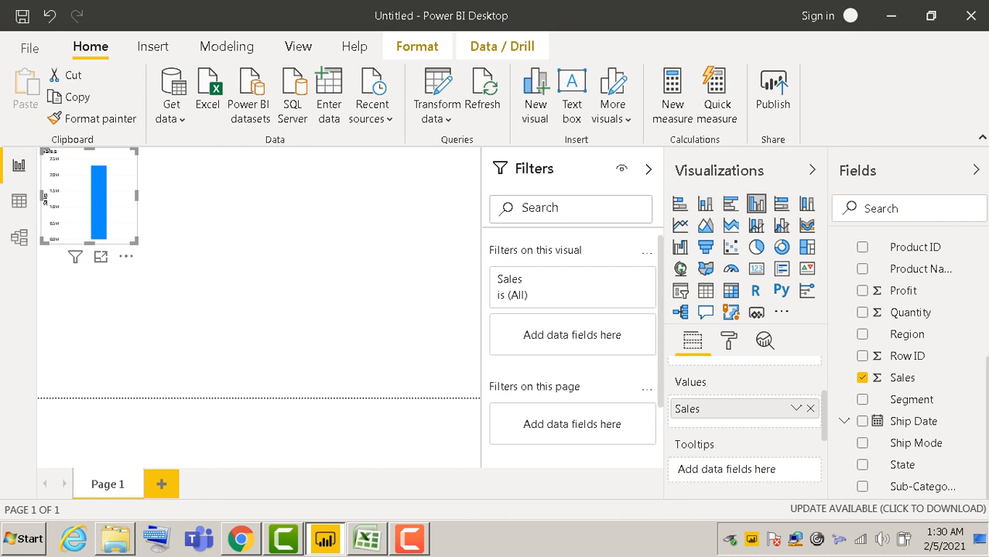
Add the Order Date field to the column chart's axis so that Sales is plotted by year
scroll(745, 426, "up", 2)
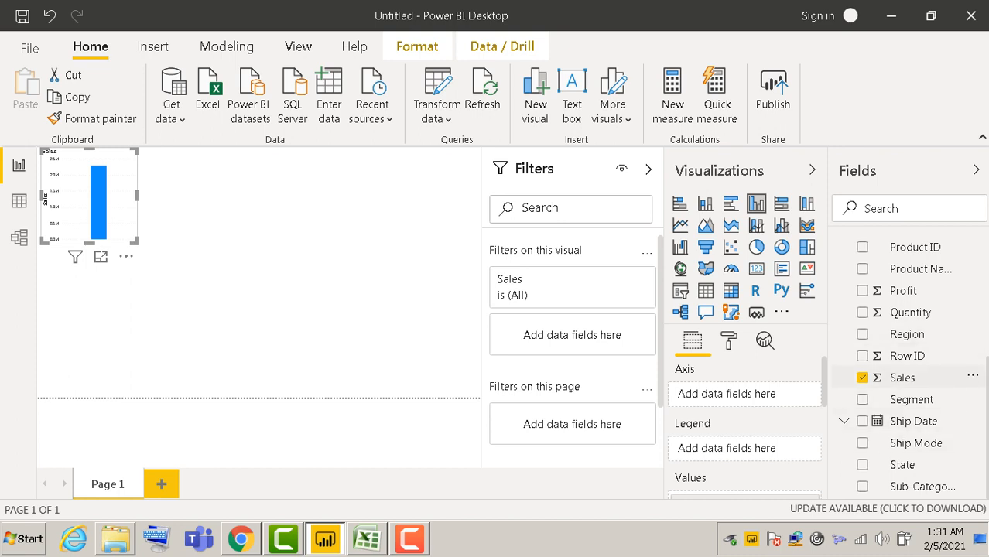
scroll(906, 371, "up", 5)
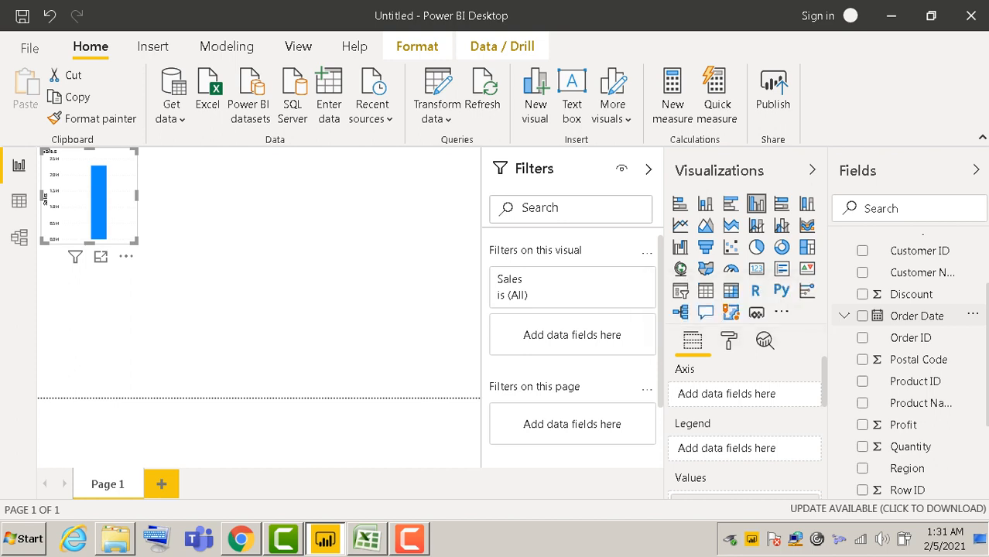
left_click(845, 316)
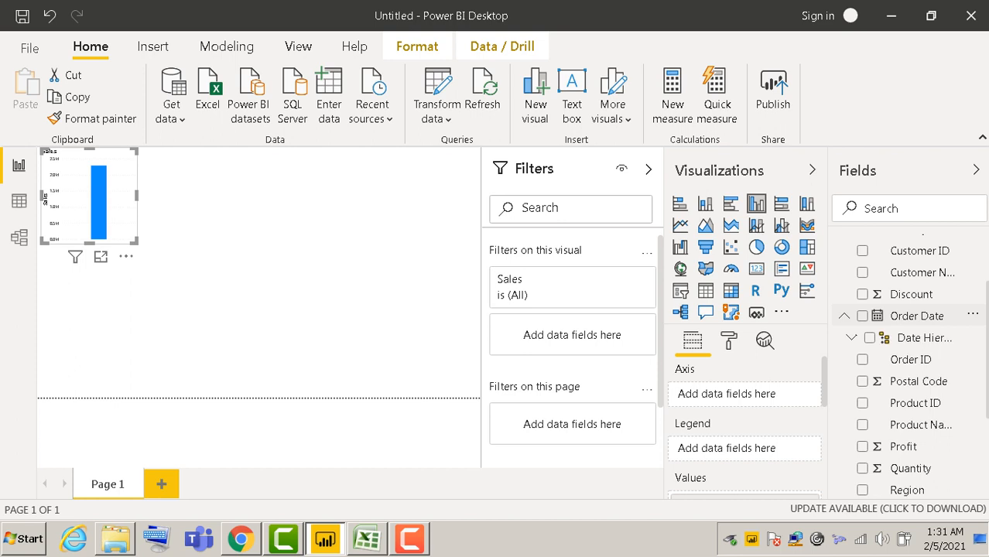
left_click(844, 316)
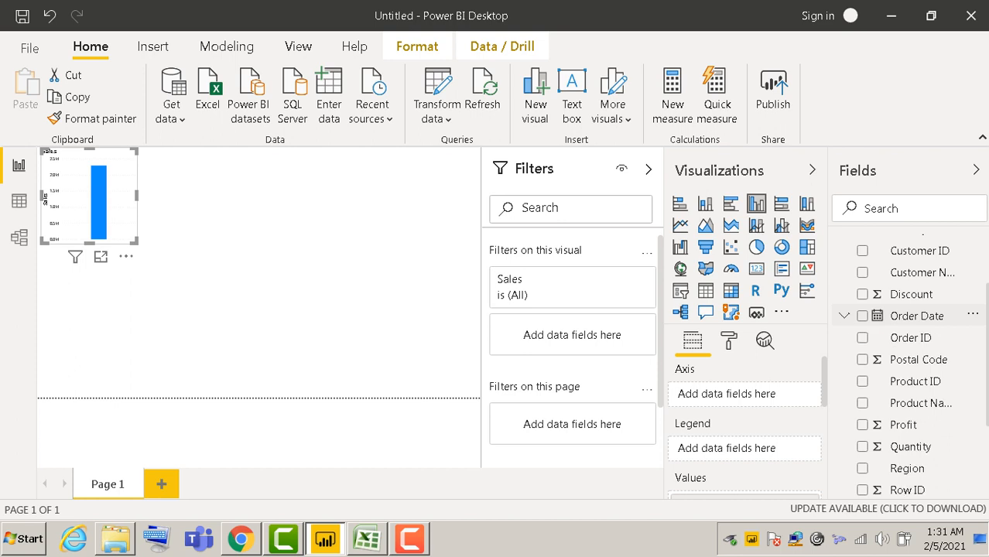
left_click(973, 315)
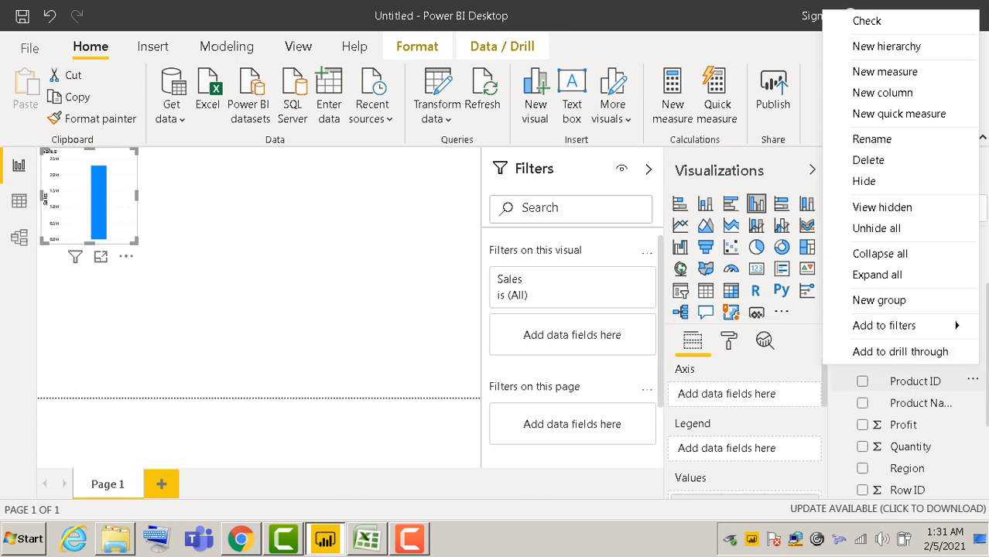
left_click(973, 379)
left_click(973, 379)
left_click(973, 402)
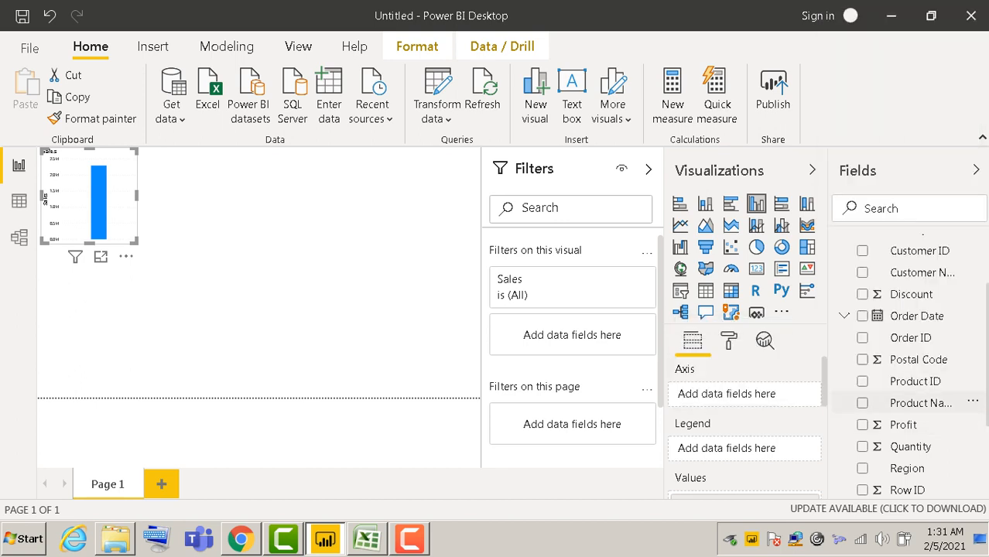
left_click(921, 403)
double_click(918, 315)
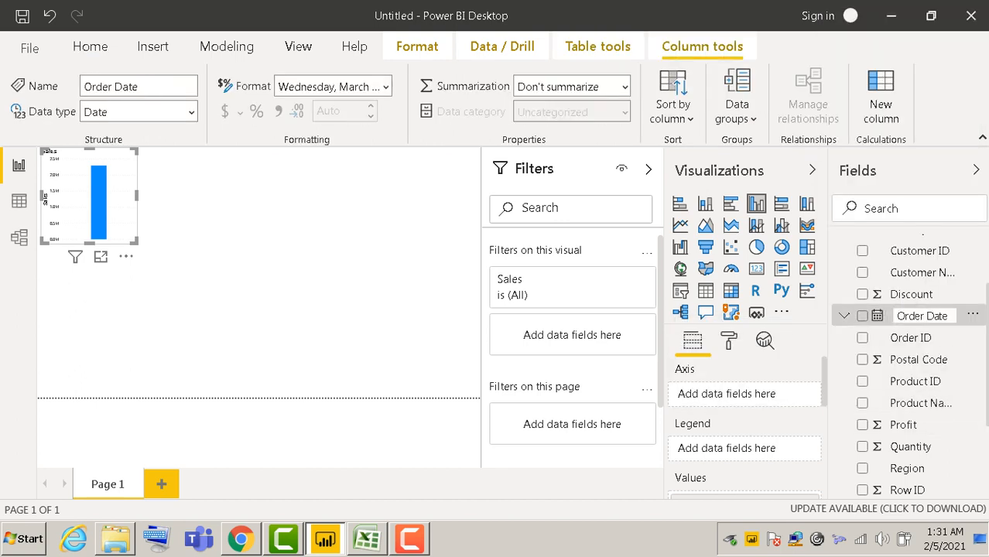
left_click(862, 316)
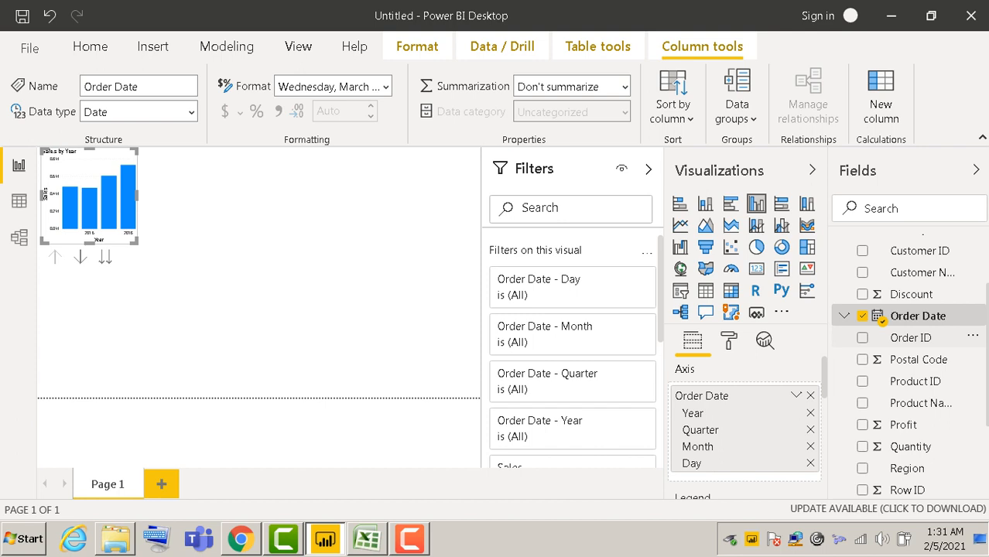
Enlarge the Sales by Year chart to fill most of the page and collapse the Filters and Fields panes
scroll(744, 425, "down", 3)
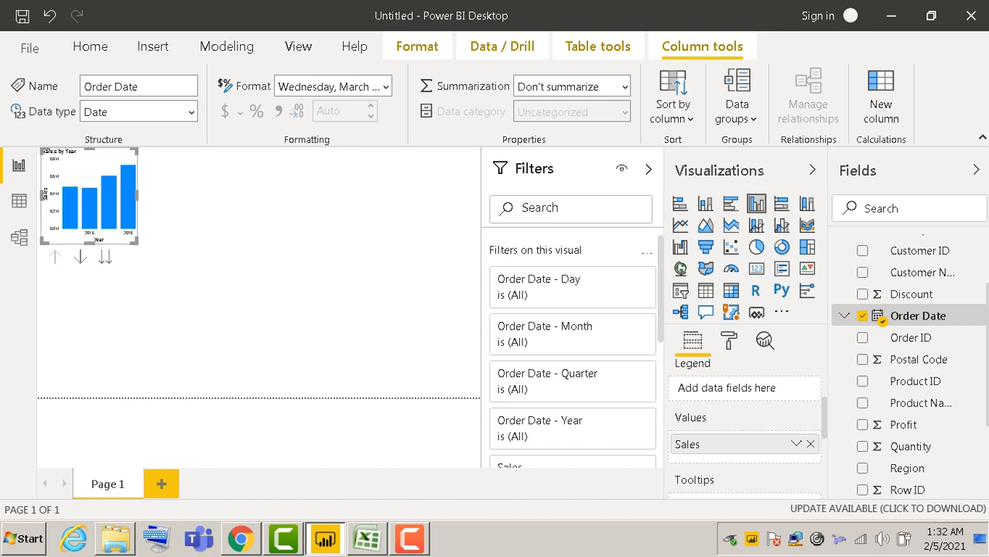
left_click_drag(135, 242, 468, 379)
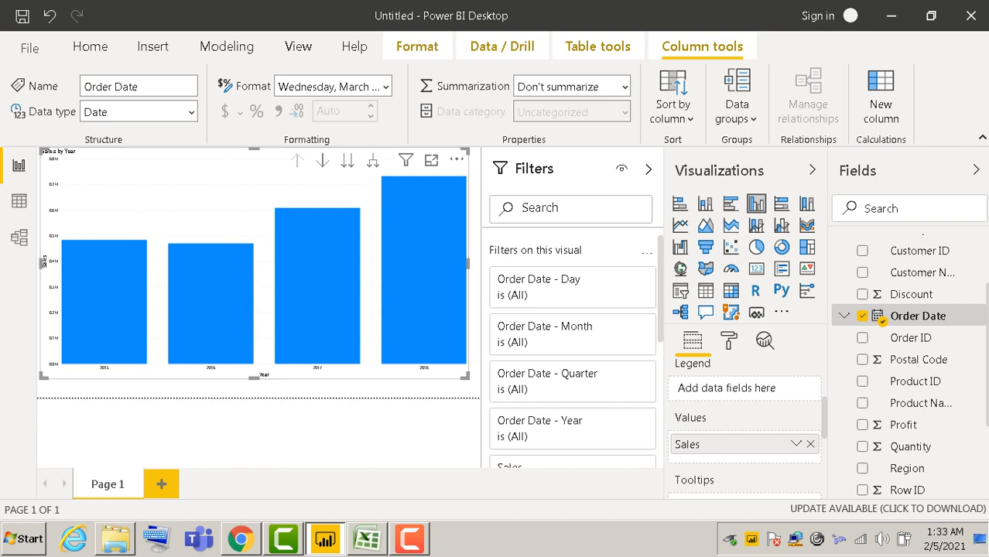
left_click(649, 169)
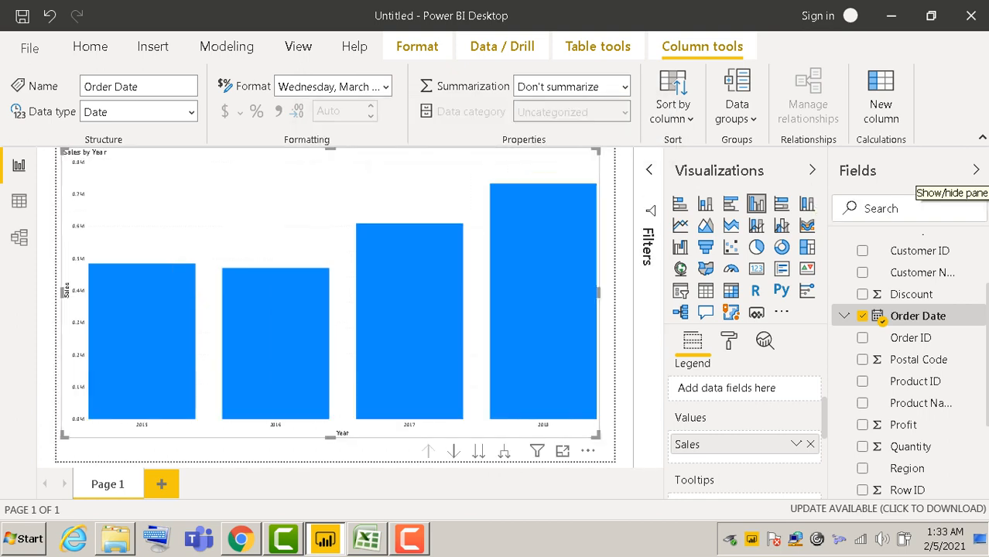
left_click(976, 170)
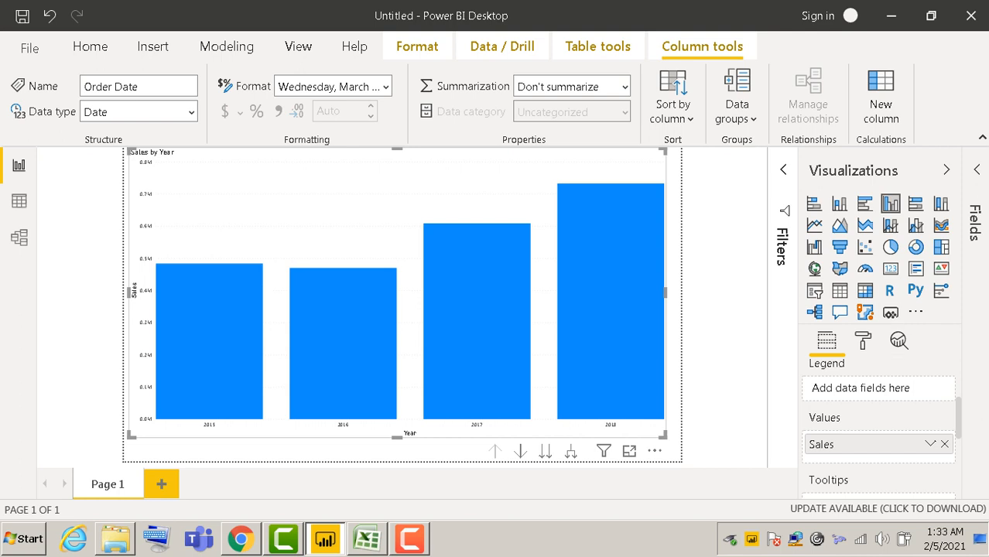
Highlight the 2017 column and examine the chart's general formatting settings for responsiveness, position, width and height
left_click(477, 321)
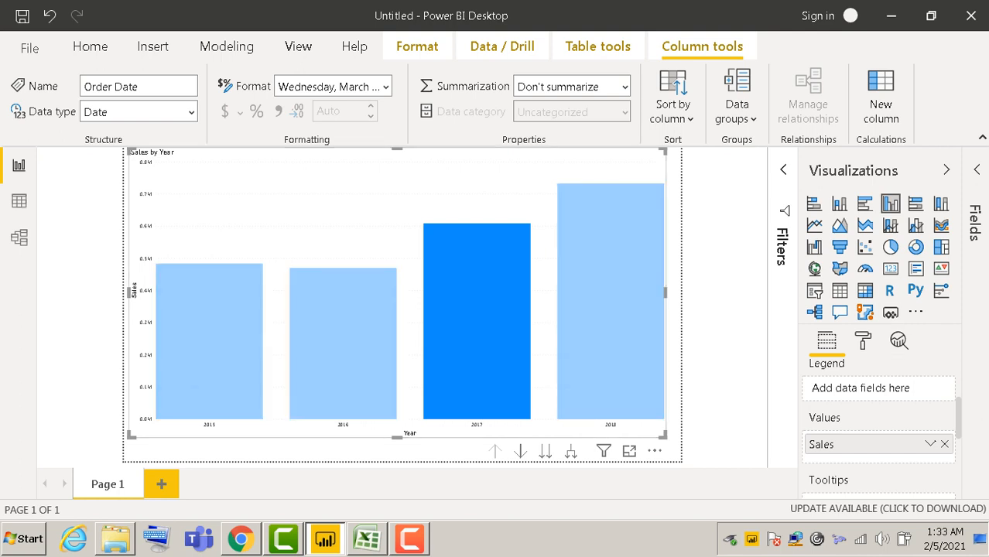
left_click(863, 341)
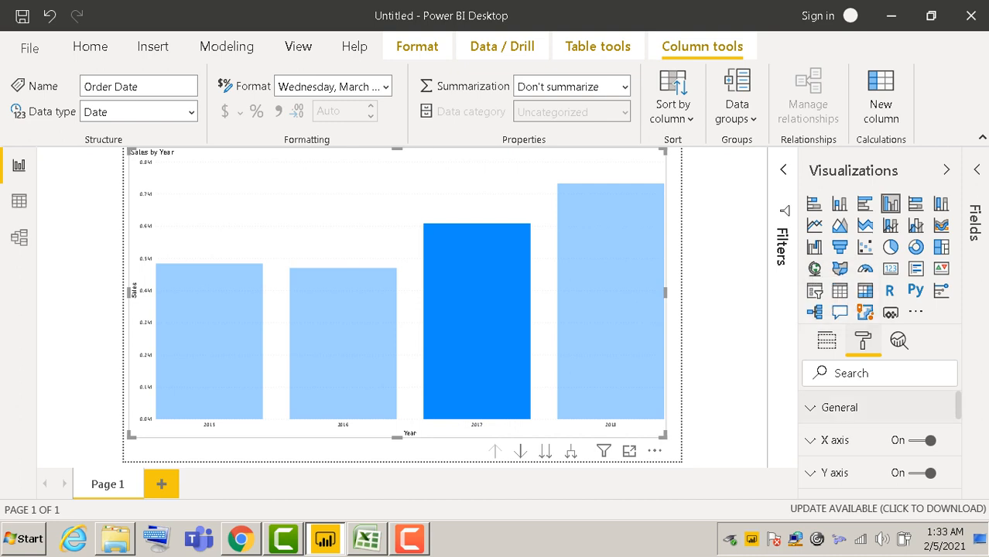
left_click(840, 407)
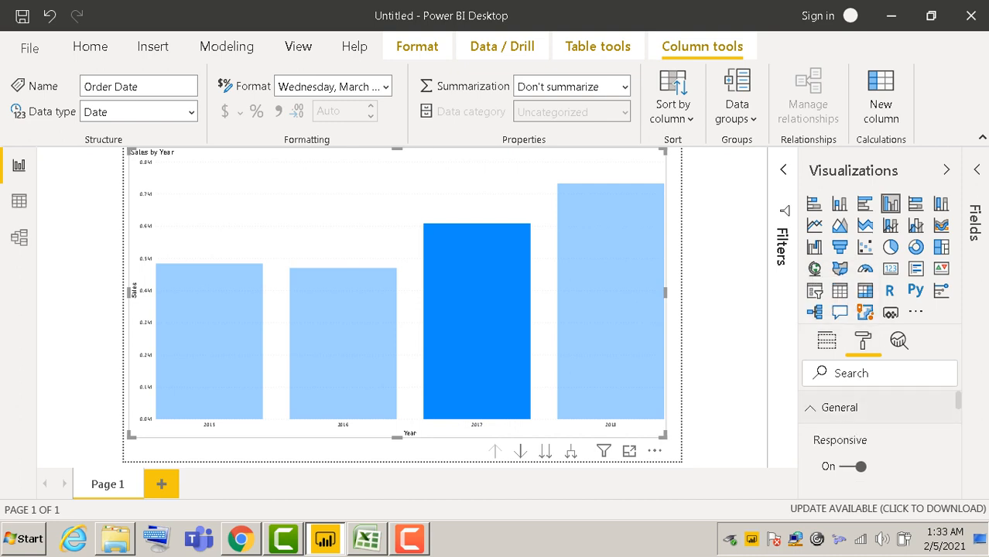
scroll(878, 449, "down", 2)
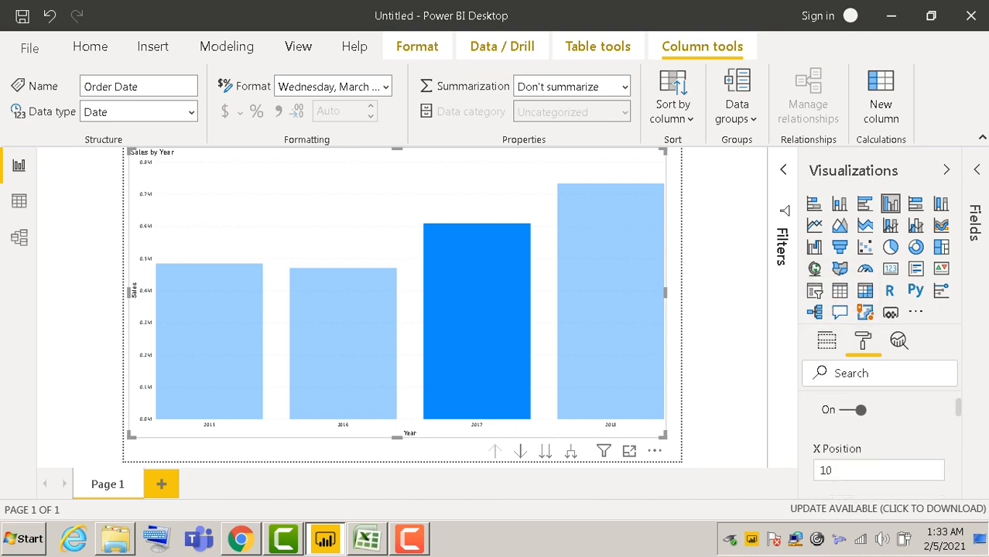
scroll(879, 441, "down", 1)
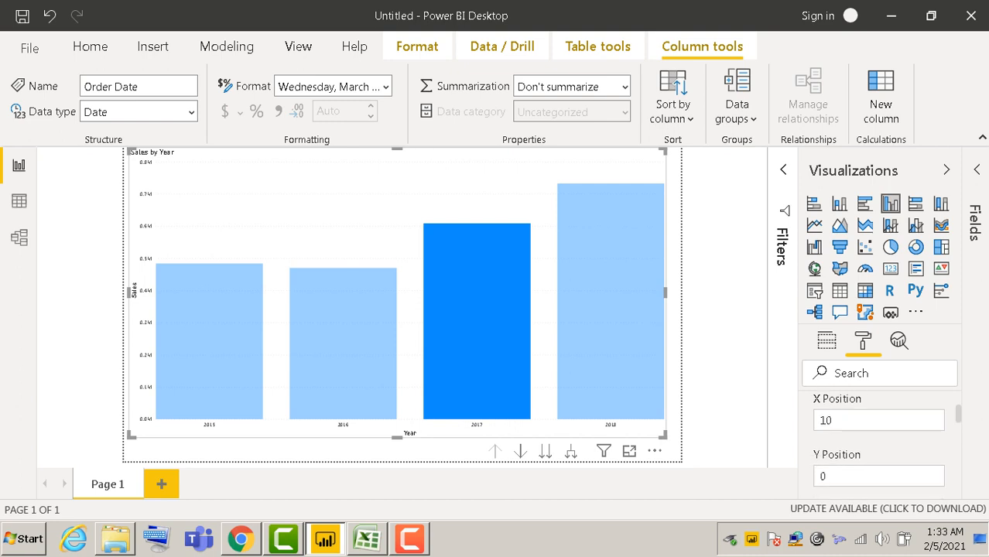
scroll(878, 441, "down", 4)
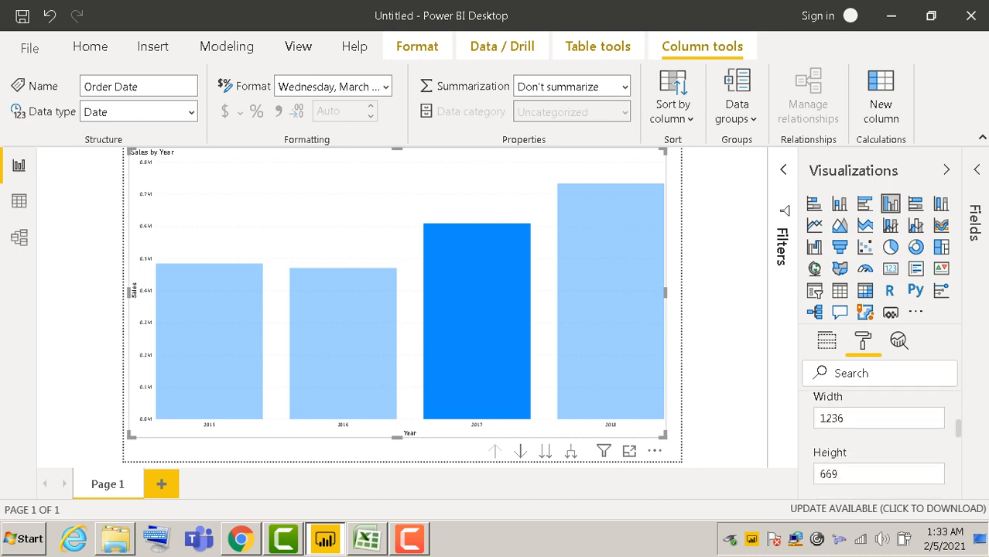
Look through the chart's other formatting categories, from X axis to visual header, and collapse the General settings
scroll(878, 441, "down", 3)
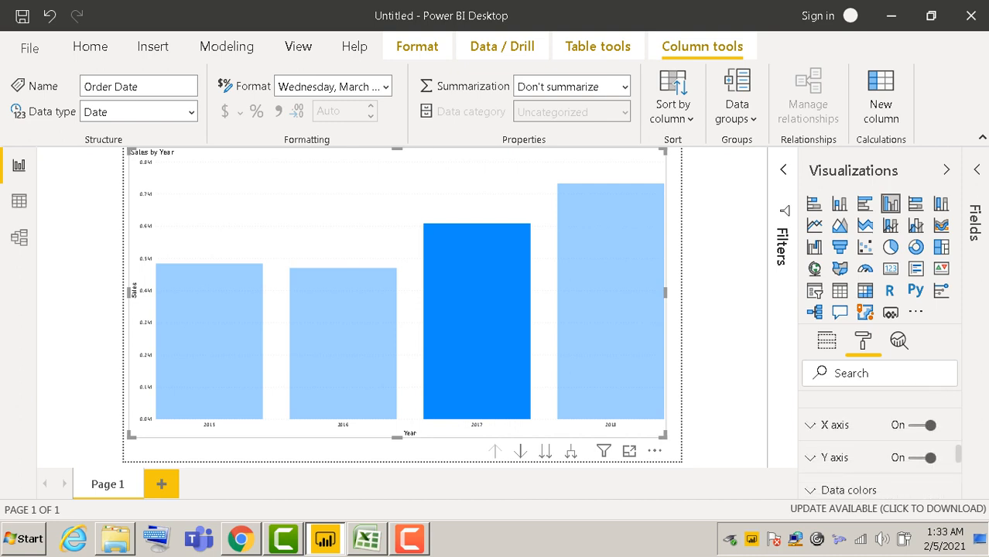
scroll(879, 441, "down", 3)
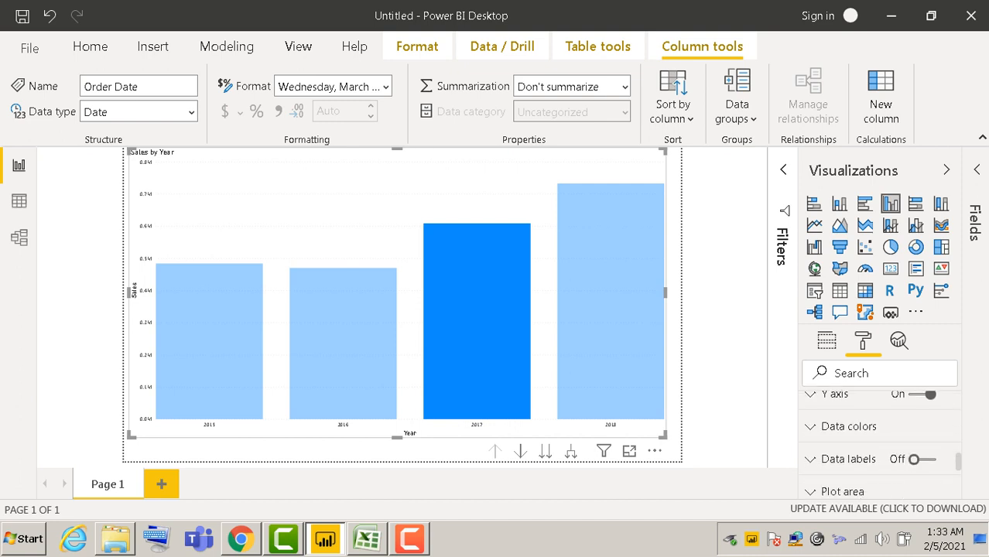
scroll(879, 441, "down", 4)
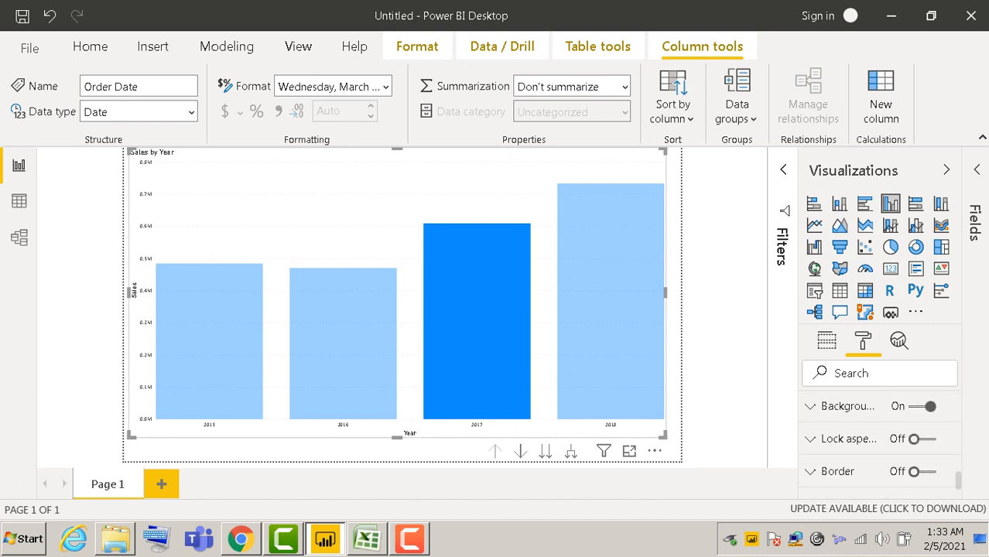
scroll(879, 442, "down", 1)
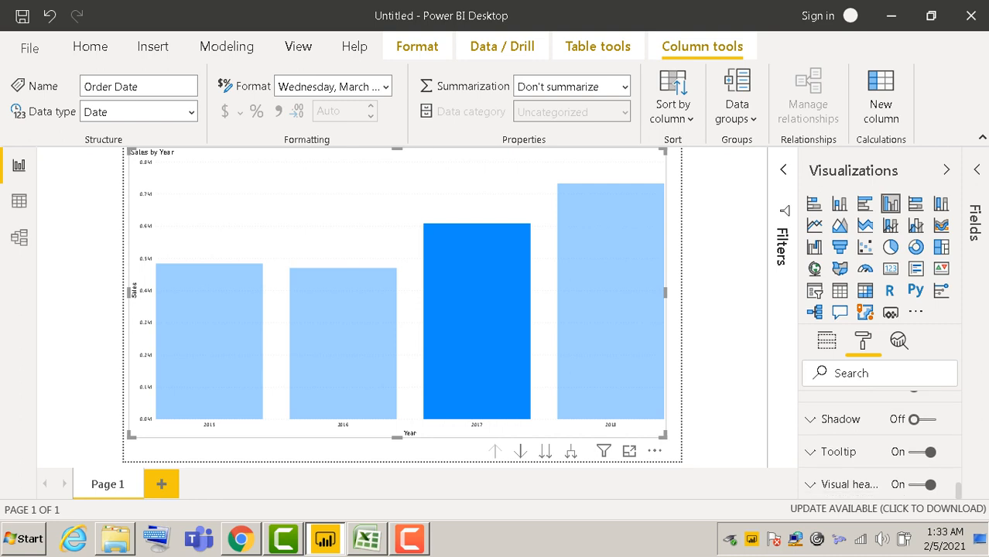
scroll(879, 441, "up", 3)
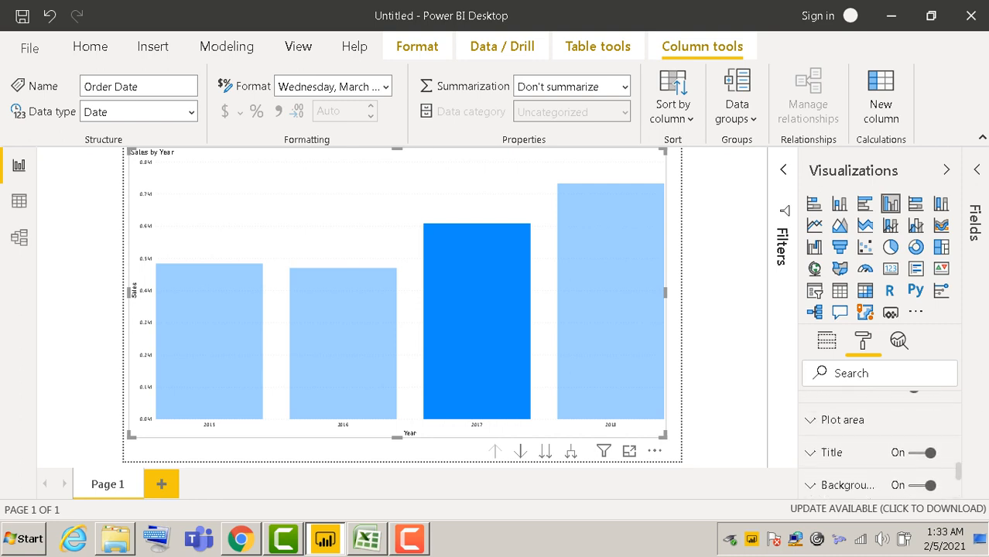
scroll(879, 441, "down", 2)
scroll(879, 441, "up", 2)
scroll(878, 441, "up", 3)
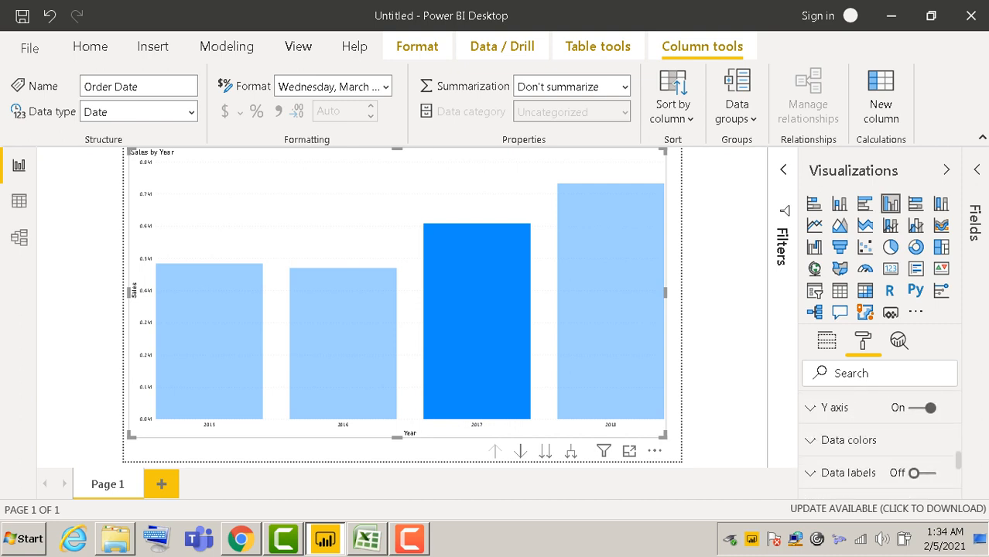
scroll(879, 441, "down", 1)
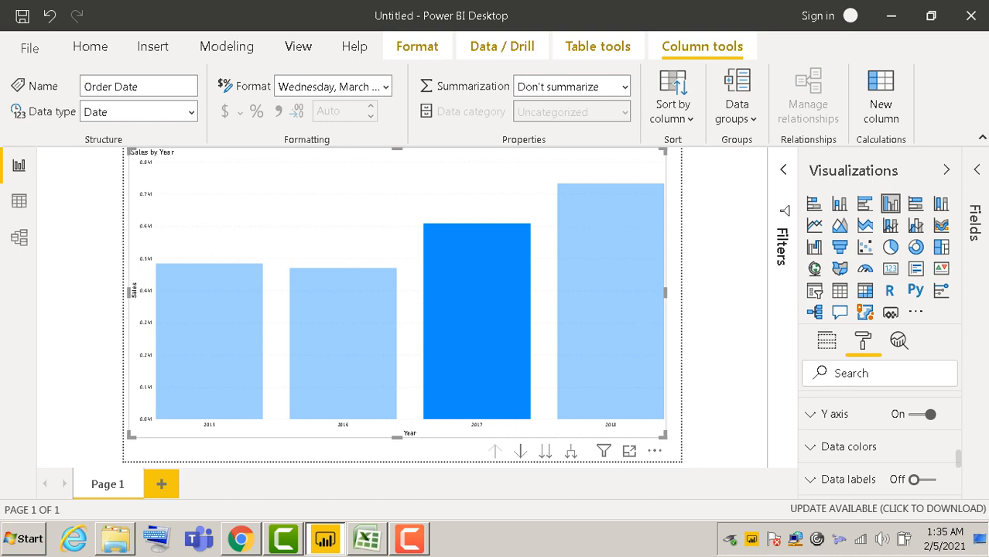
scroll(880, 445, "up", 2)
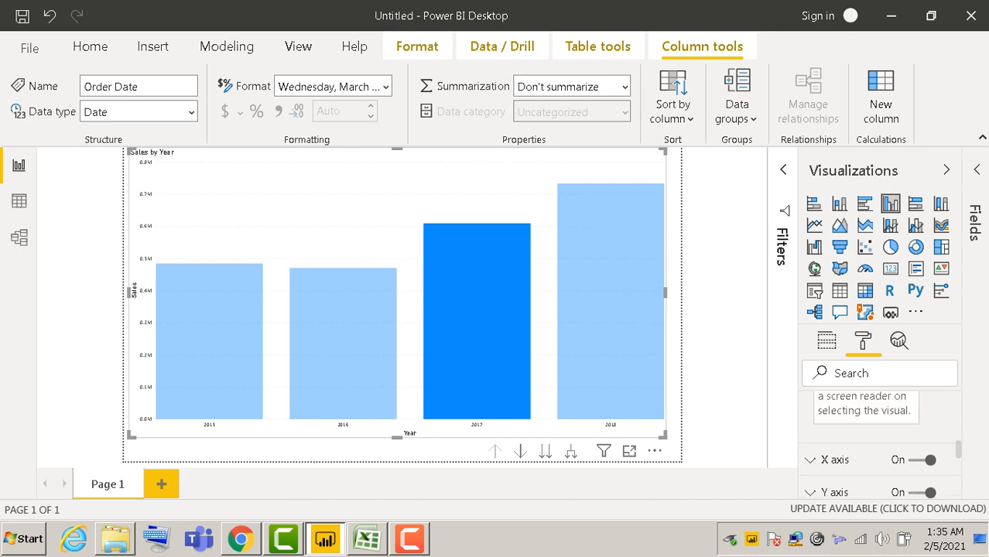
scroll(879, 445, "up", 5)
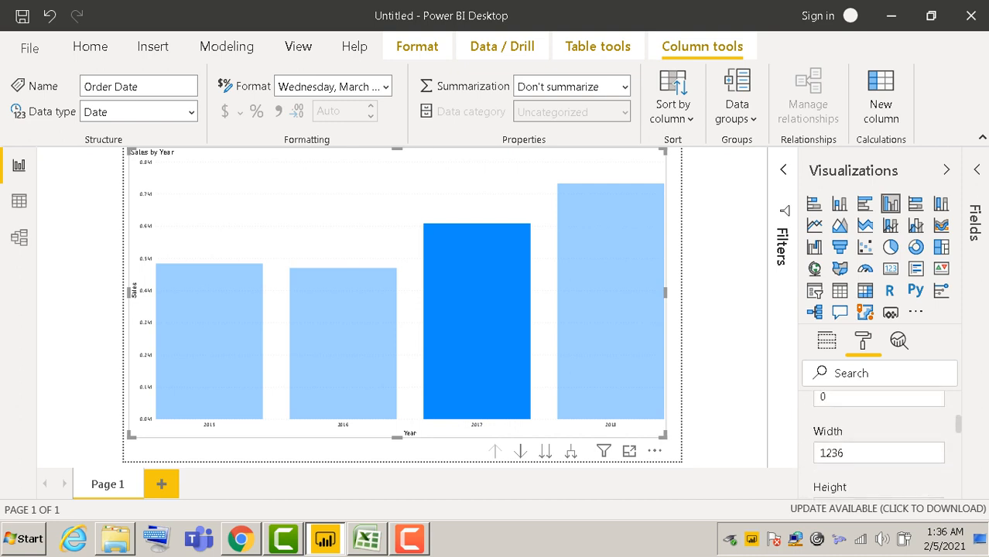
left_click(811, 407)
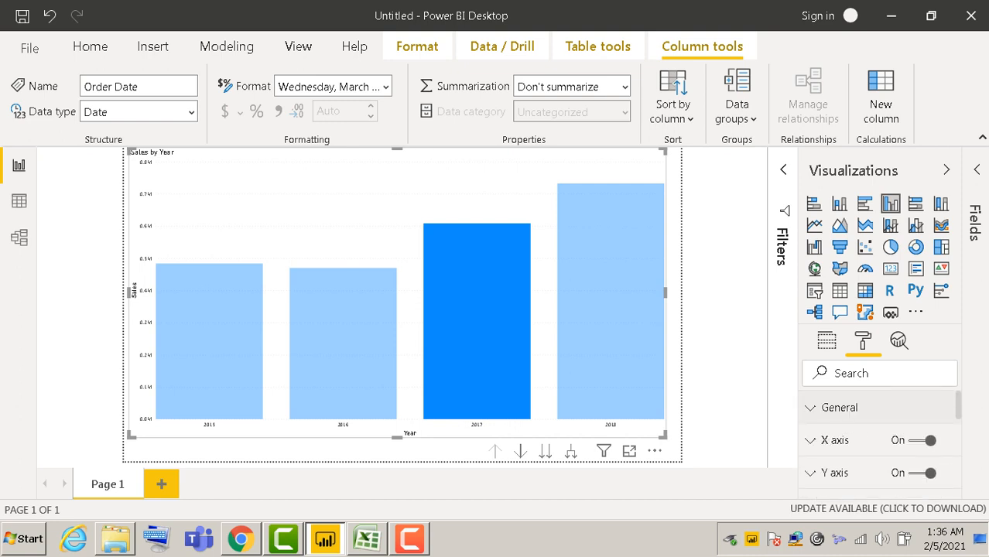
scroll(879, 445, "down", 1)
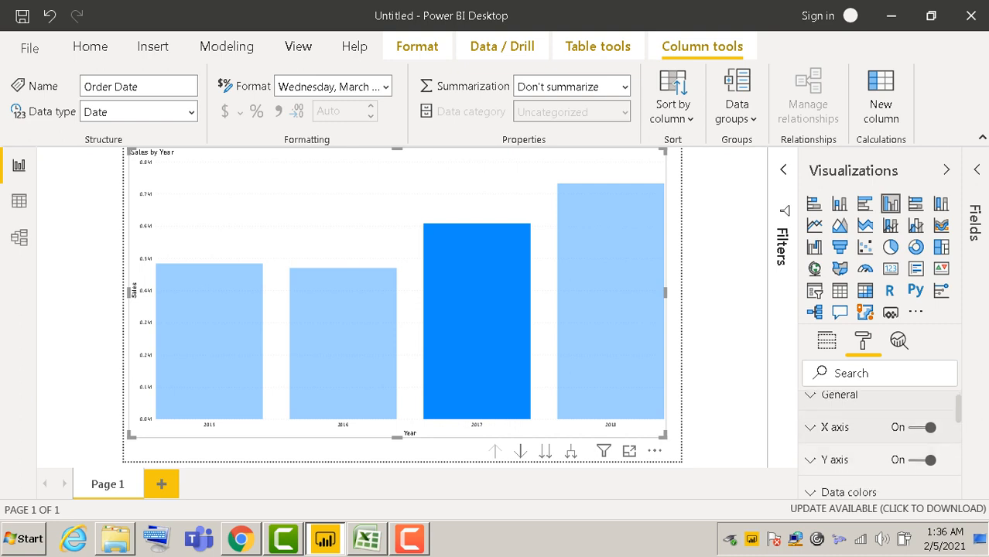
Turn the chart's X axis off and back on to compare the effect on the year labels
left_click(923, 428)
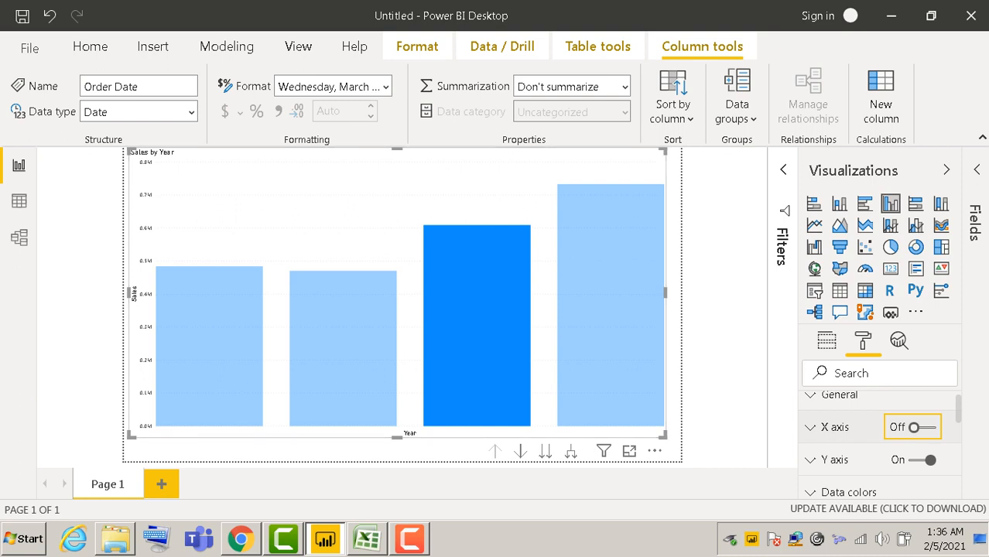
left_click(915, 427)
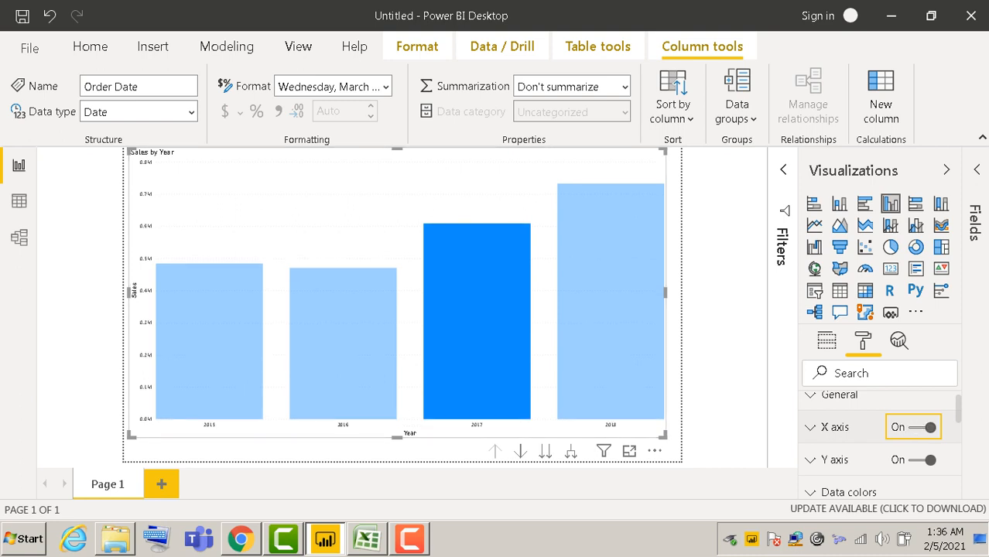
Expand the X axis formatting settings and set the year labels' color to the purple theme color
left_click(811, 427)
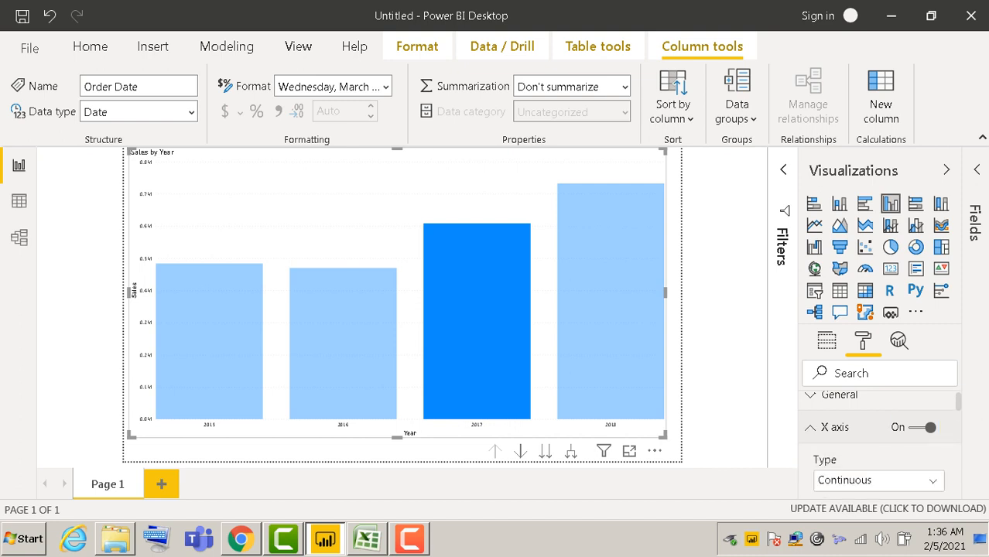
scroll(878, 449, "down", 5)
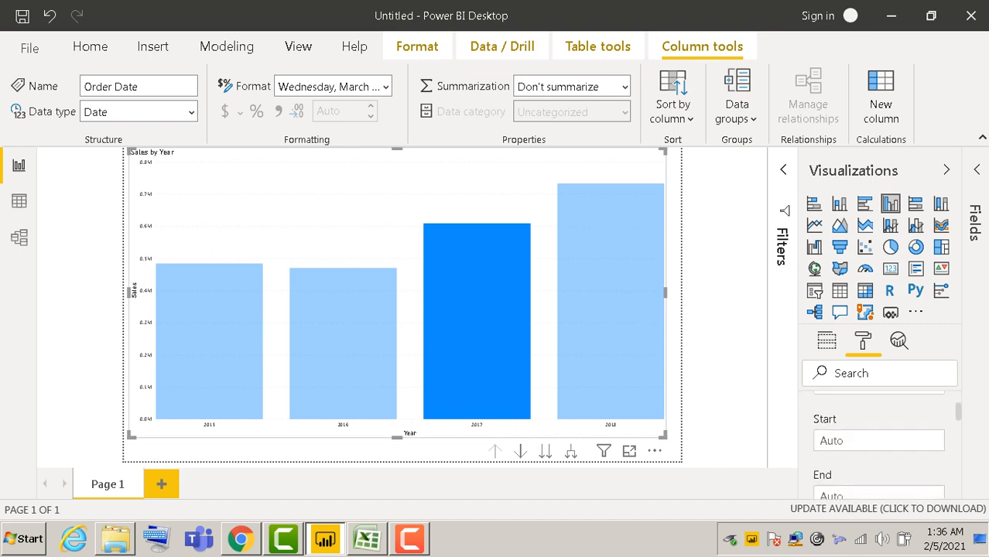
scroll(878, 449, "down", 3)
scroll(878, 449, "up", 2)
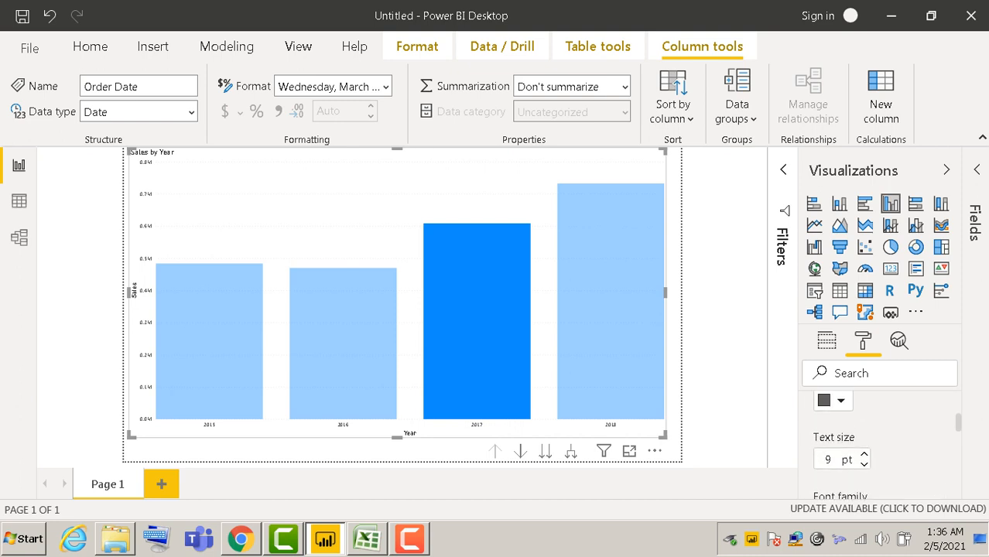
left_click(841, 464)
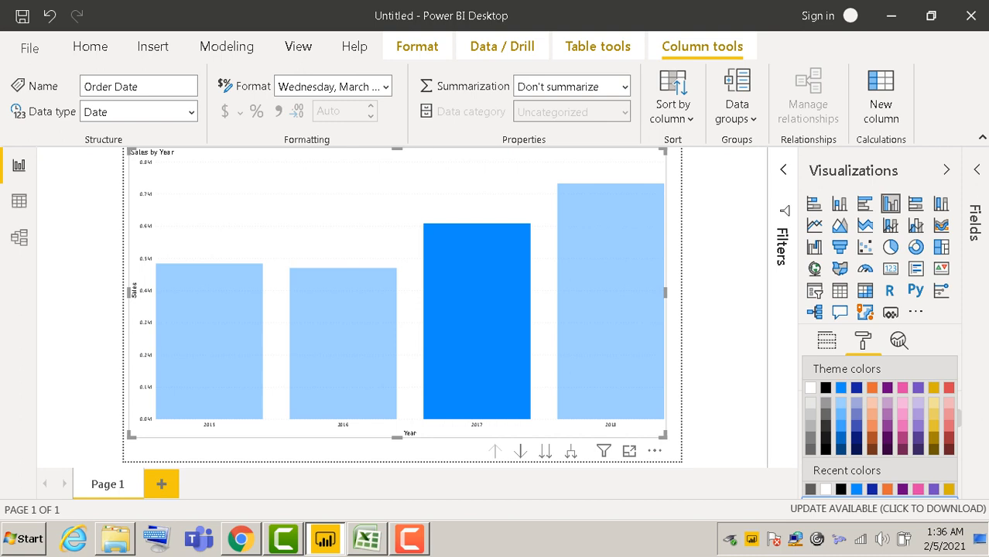
left_click(918, 388)
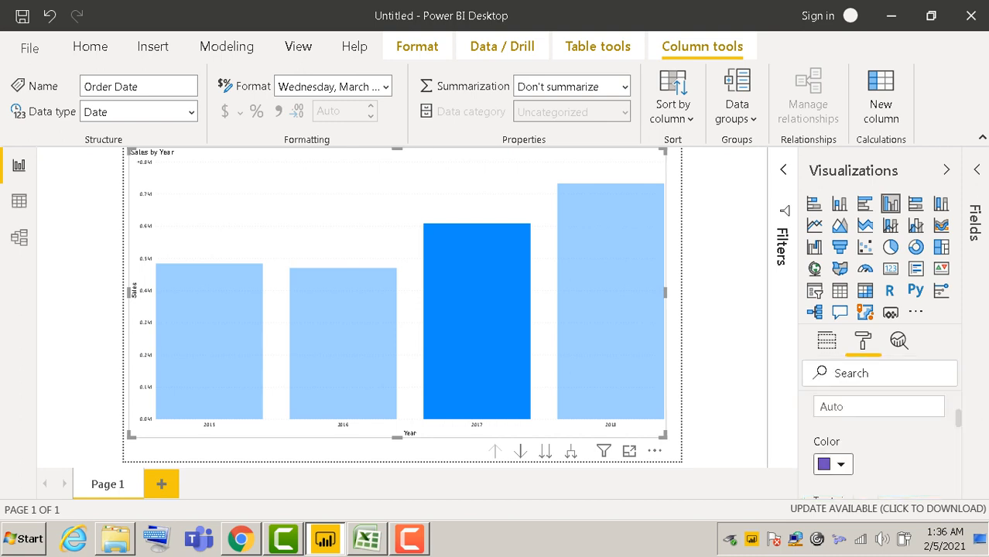
Set the X axis title text size to 20 pt, trying smaller and larger sizes along the way
scroll(878, 441, "down", 2)
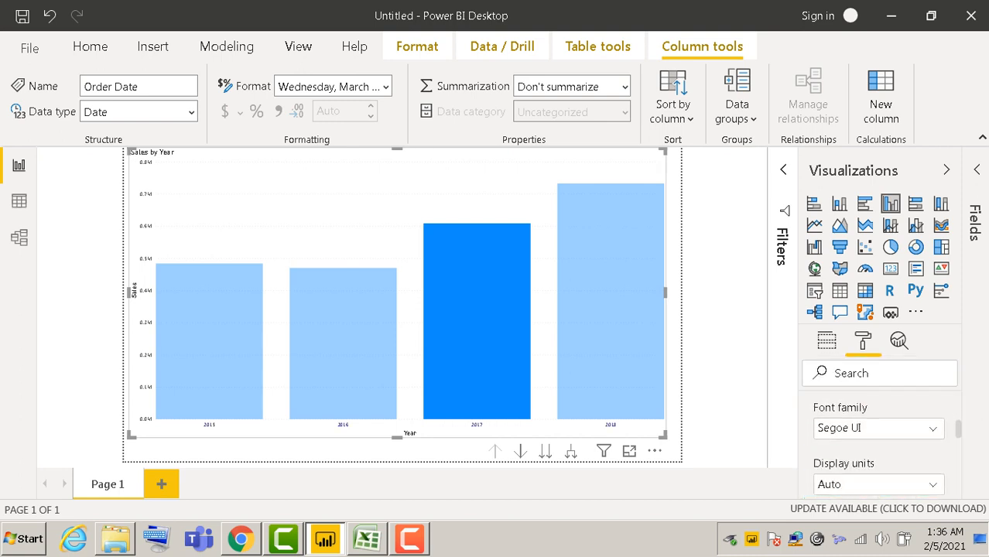
scroll(879, 441, "up", 1)
scroll(878, 441, "down", 5)
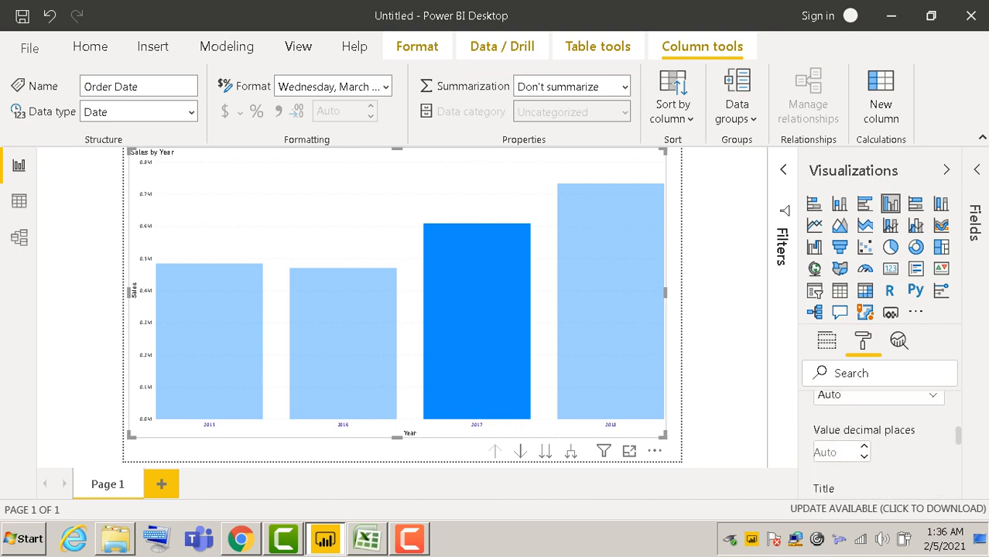
scroll(879, 441, "down", 3)
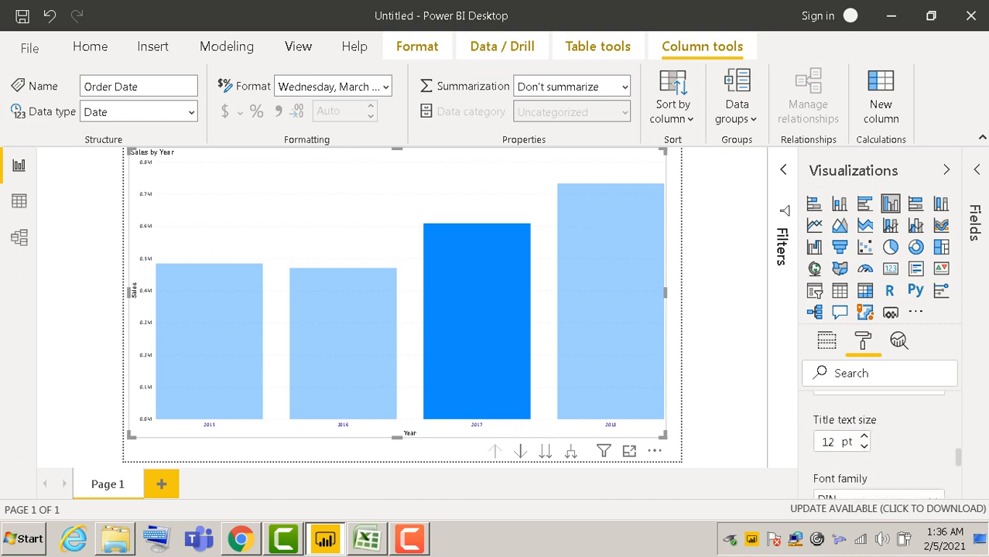
left_click(864, 447)
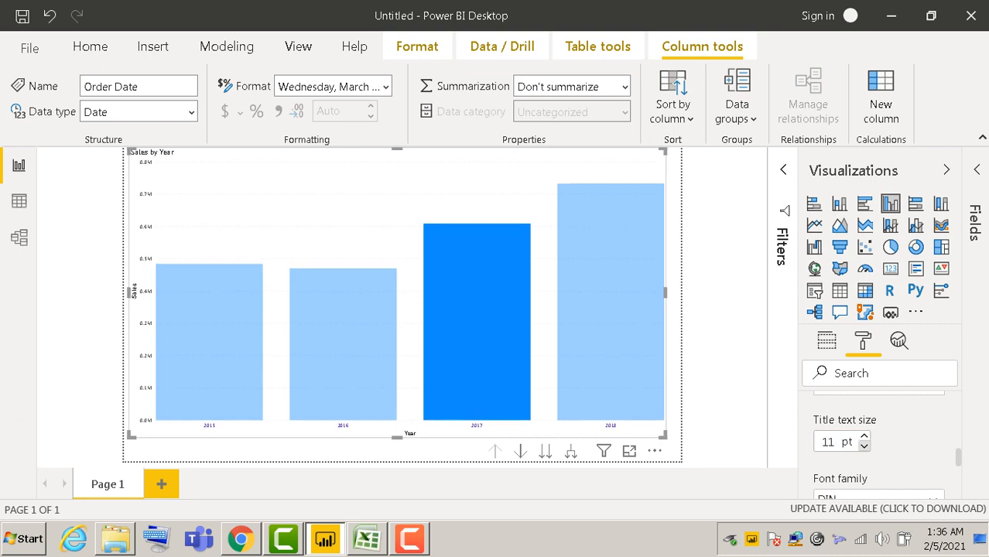
left_click(864, 436)
left_click(864, 437)
left_click(863, 437)
left_click(864, 437)
left_click(864, 437)
left_click(864, 447)
left_click(864, 447)
left_click(863, 447)
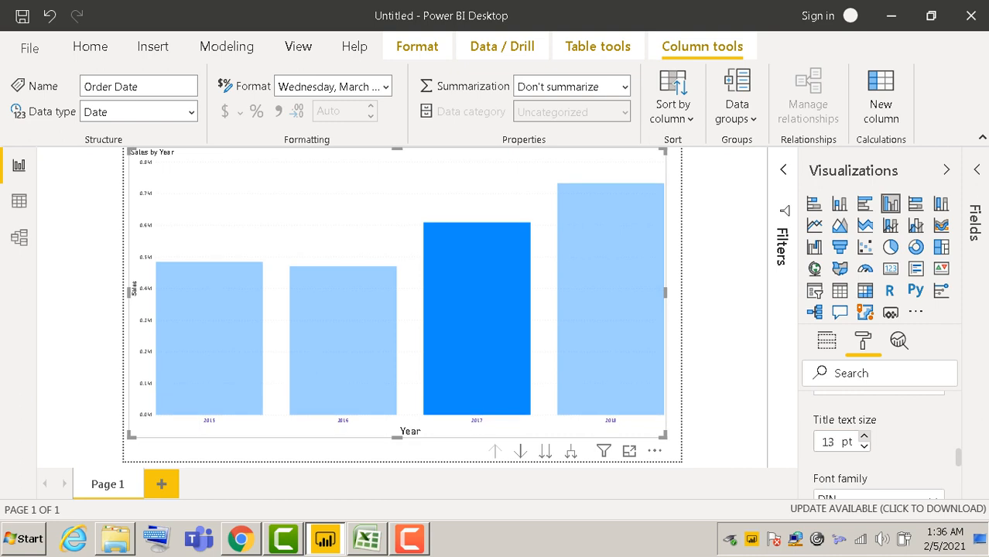
left_click(864, 436)
left_click(864, 446)
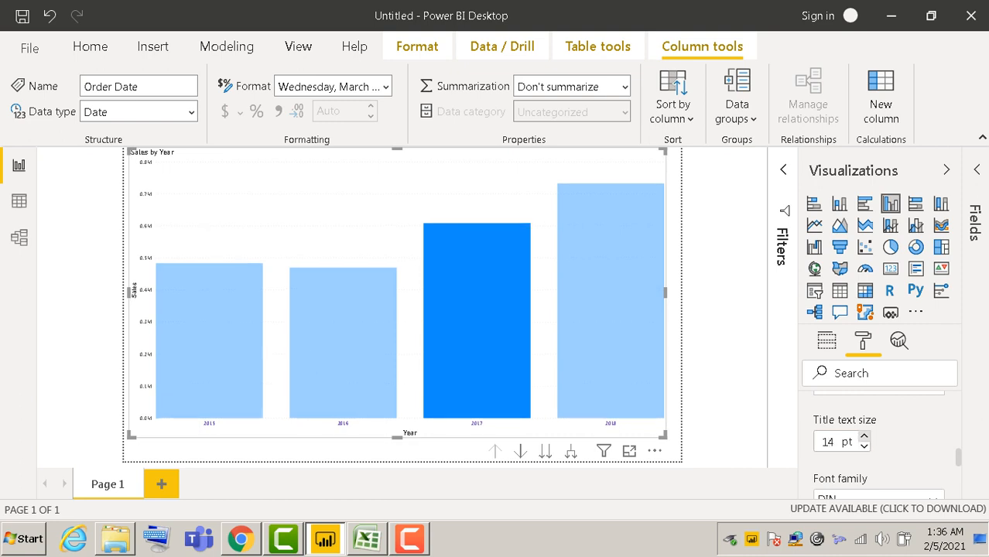
left_click(864, 436)
left_click(864, 437)
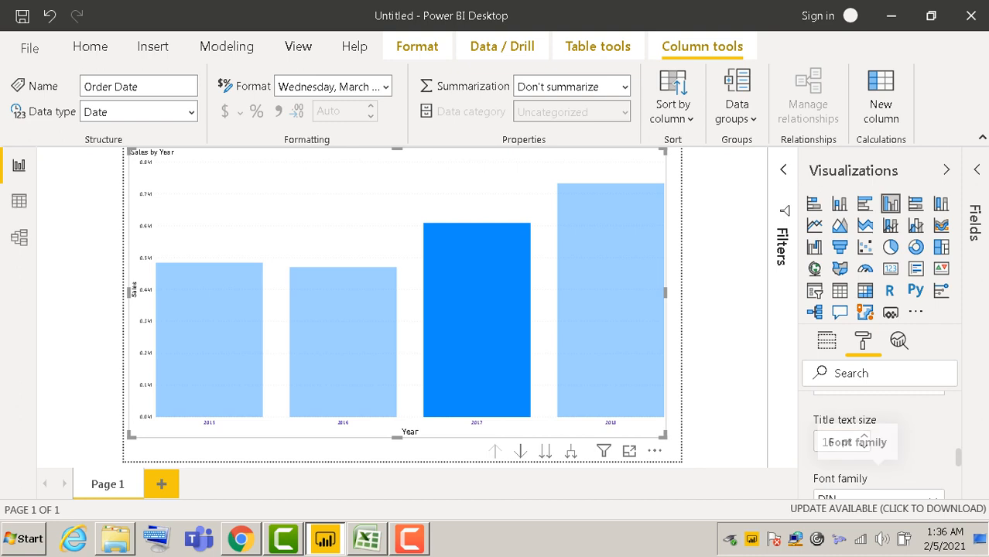
left_click(864, 446)
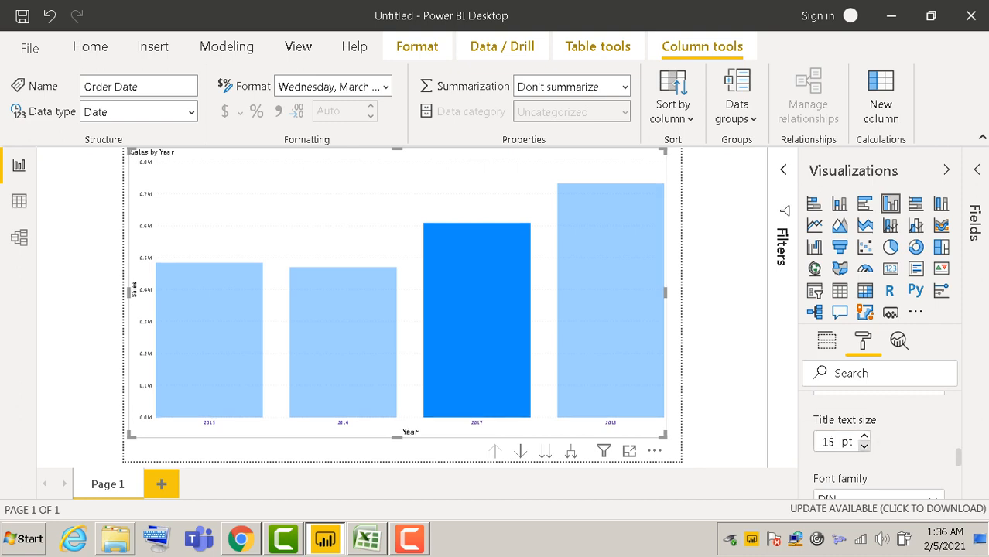
left_click(864, 447)
left_click(865, 436)
left_click(864, 436)
left_click(864, 436)
left_click(865, 437)
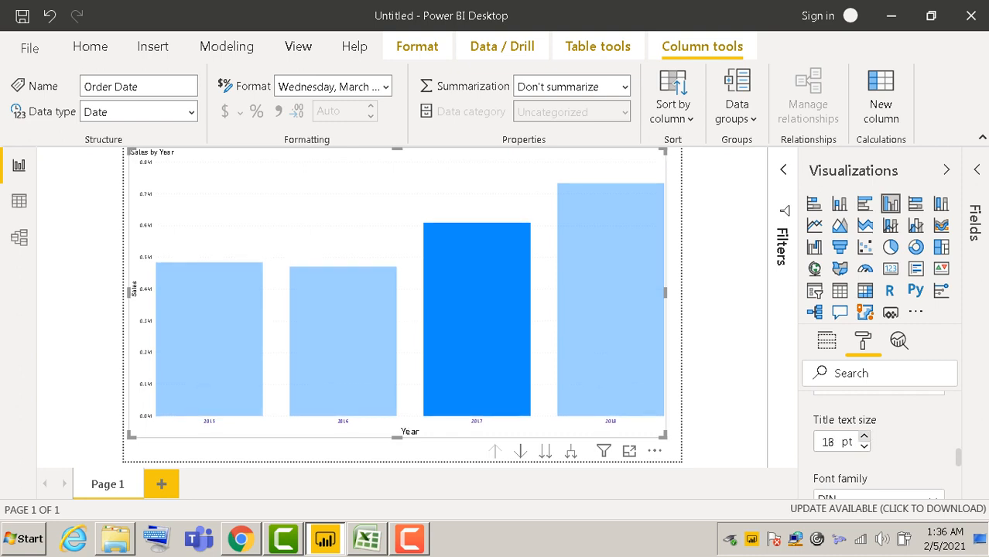
left_click(864, 436)
left_click(865, 436)
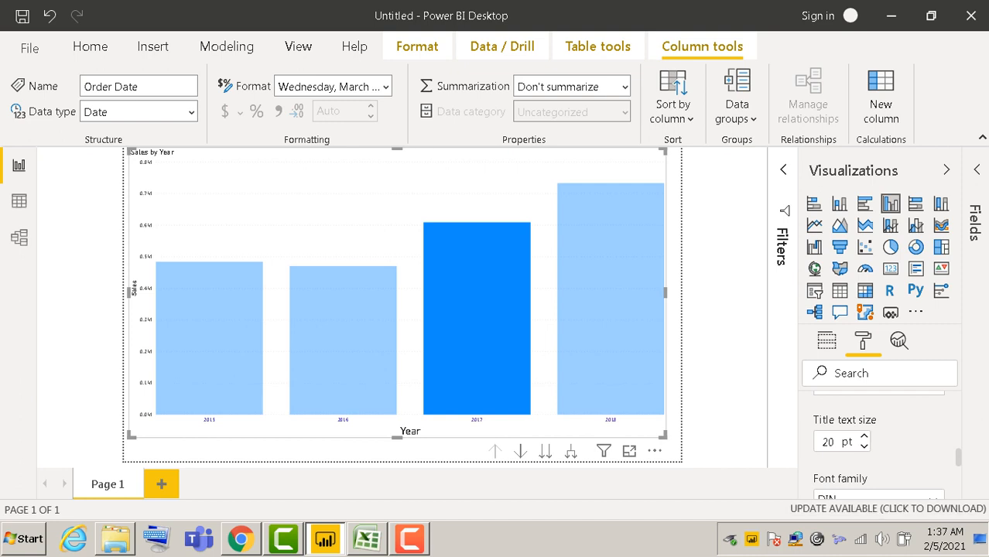
Set the text size of the X axis year labels to 15 pt
scroll(880, 445, "down", 3)
scroll(879, 445, "up", 4)
scroll(879, 445, "up", 5)
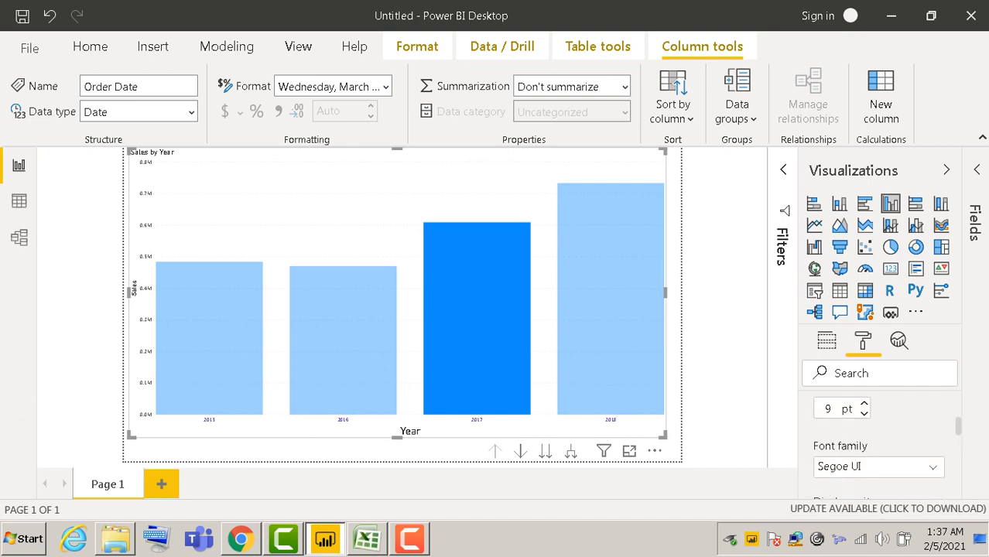
scroll(864, 476, "up", 1)
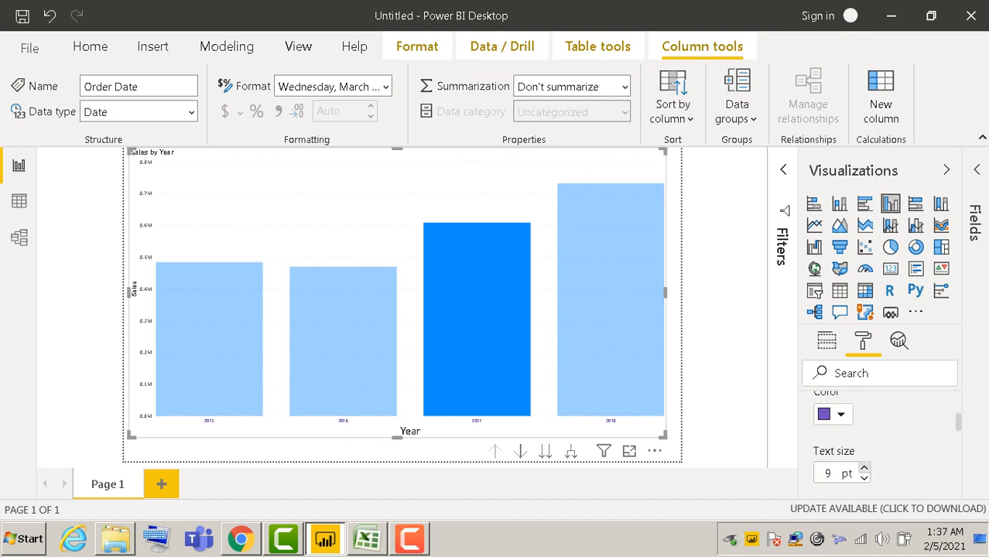
left_click(864, 467)
left_click(865, 467)
left_click(864, 467)
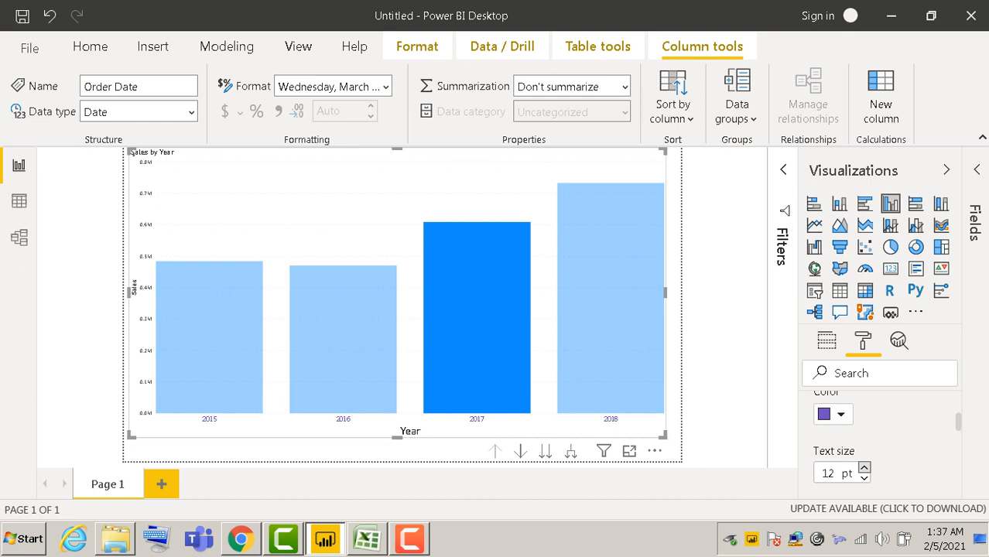
left_click(865, 467)
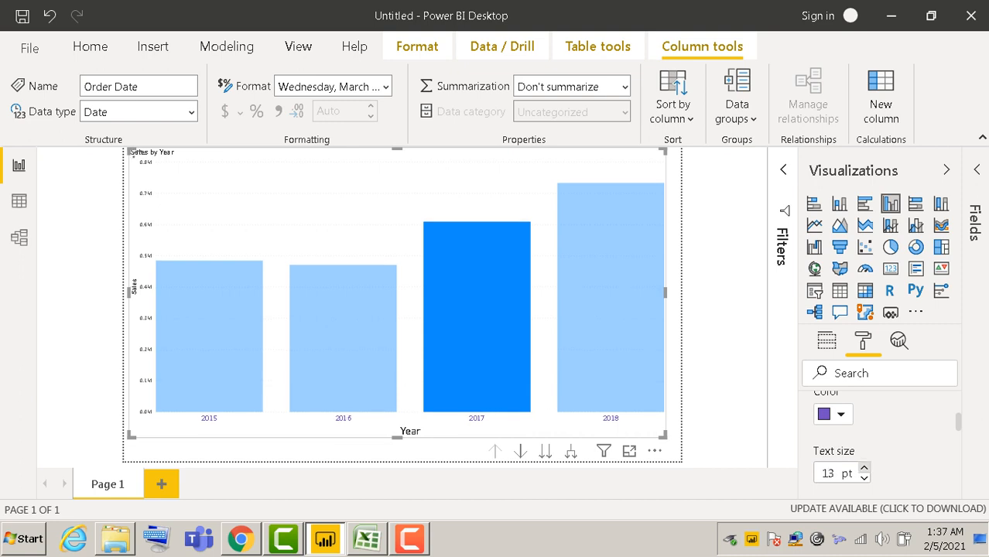
left_click(864, 468)
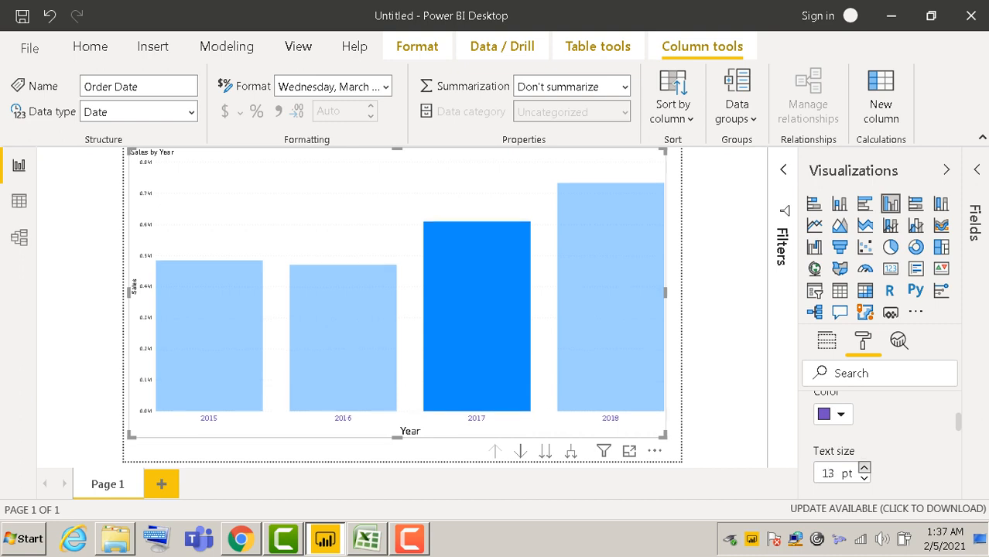
left_click(865, 468)
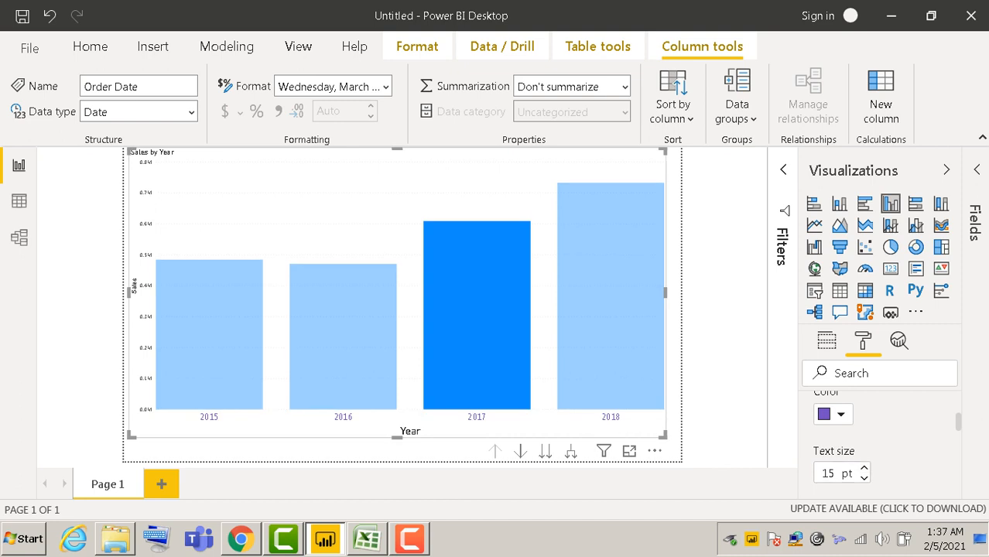
Change the color of the X axis year labels to black in the theme colors
left_click(840, 415)
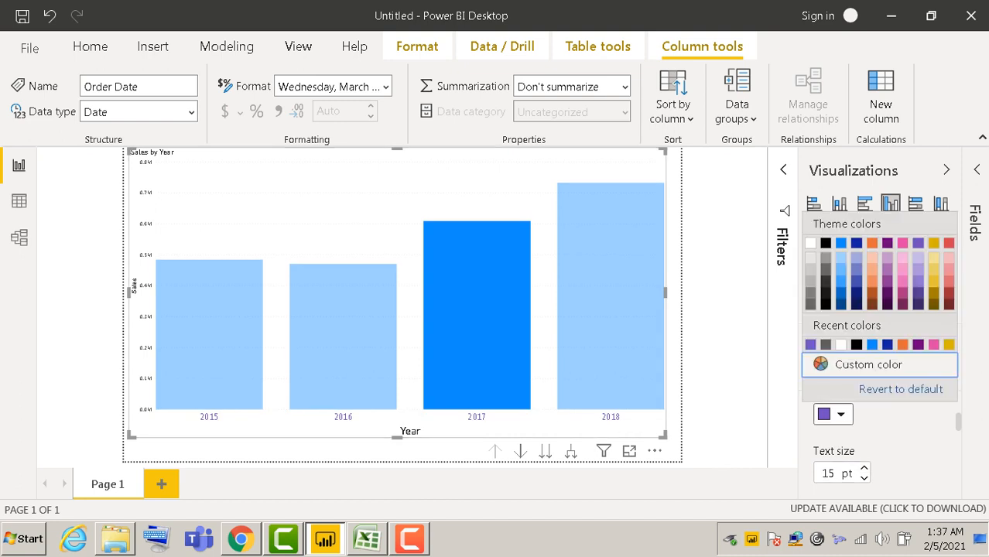
left_click(826, 243)
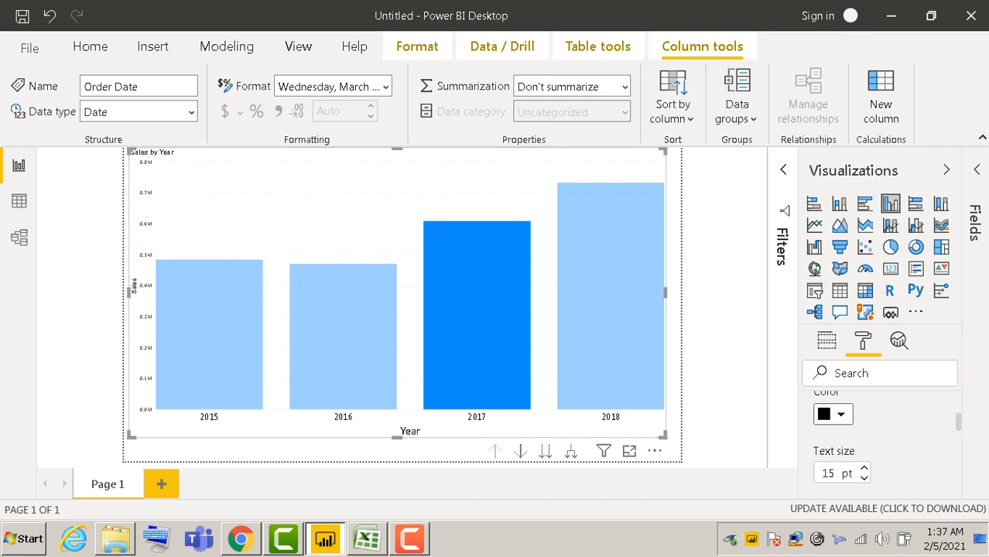
scroll(878, 441, "up", 1)
scroll(879, 441, "down", 1)
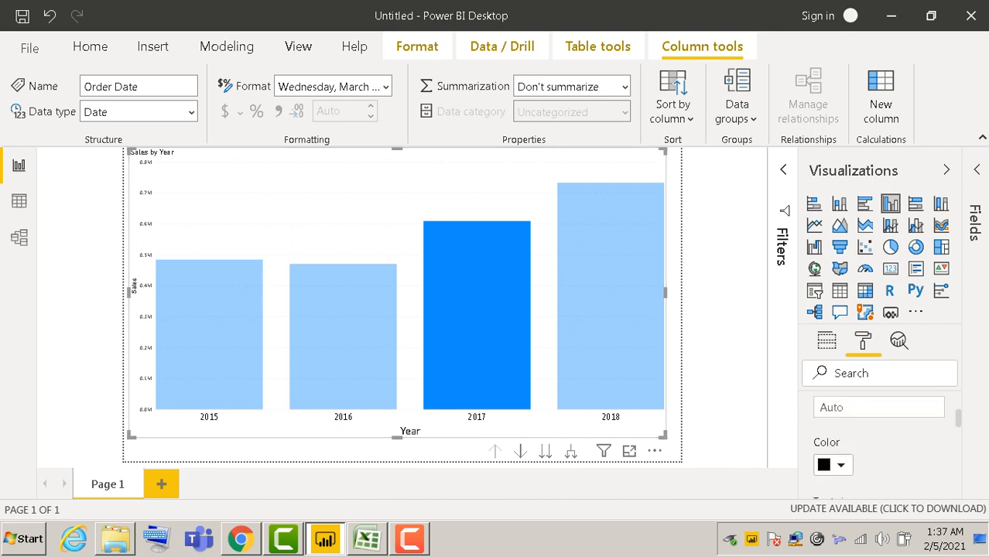
left_click(833, 464)
left_click(833, 464)
left_click(832, 464)
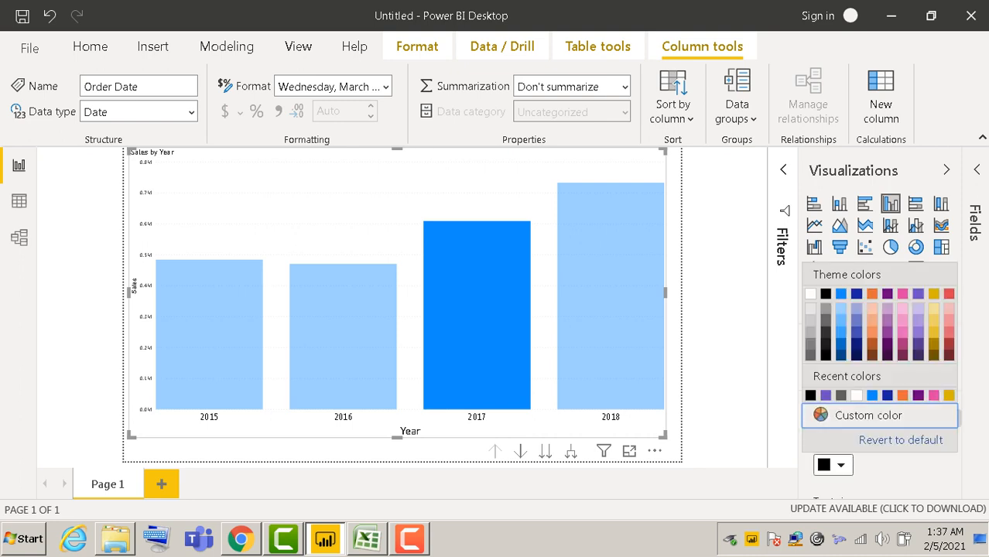
left_click(832, 464)
Collapse the X axis settings and set the Y axis label text size to 15 pt
scroll(879, 449, "up", 10)
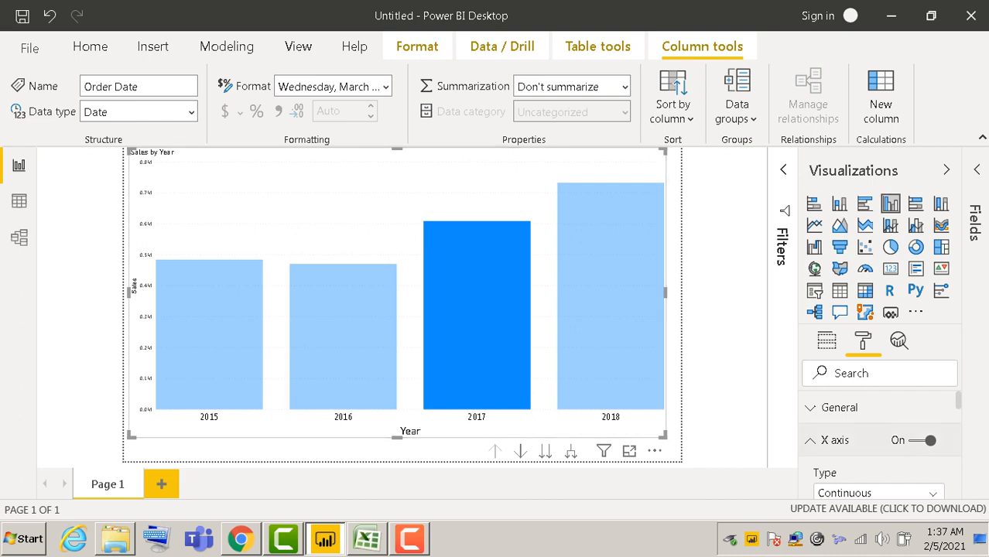
left_click(810, 441)
left_click(810, 473)
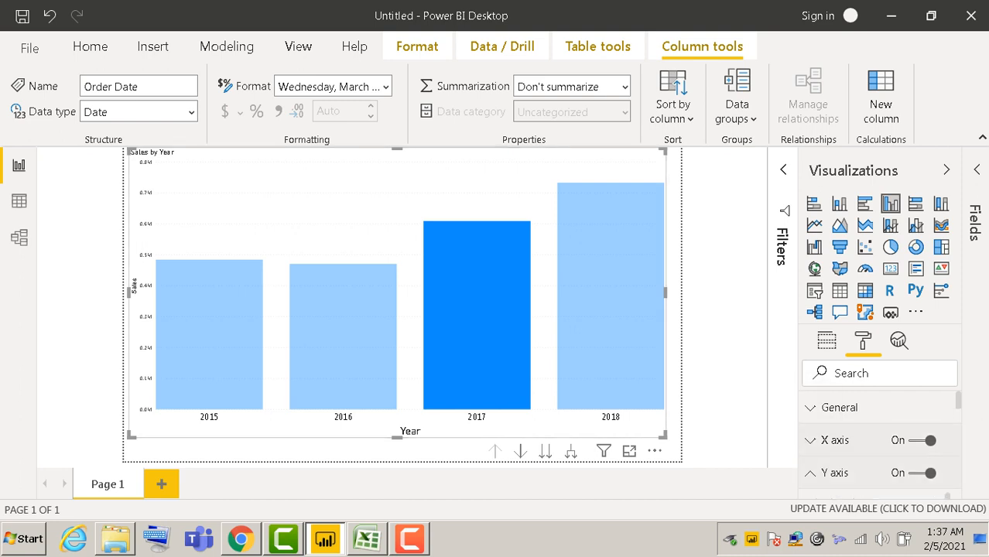
scroll(879, 441, "down", 5)
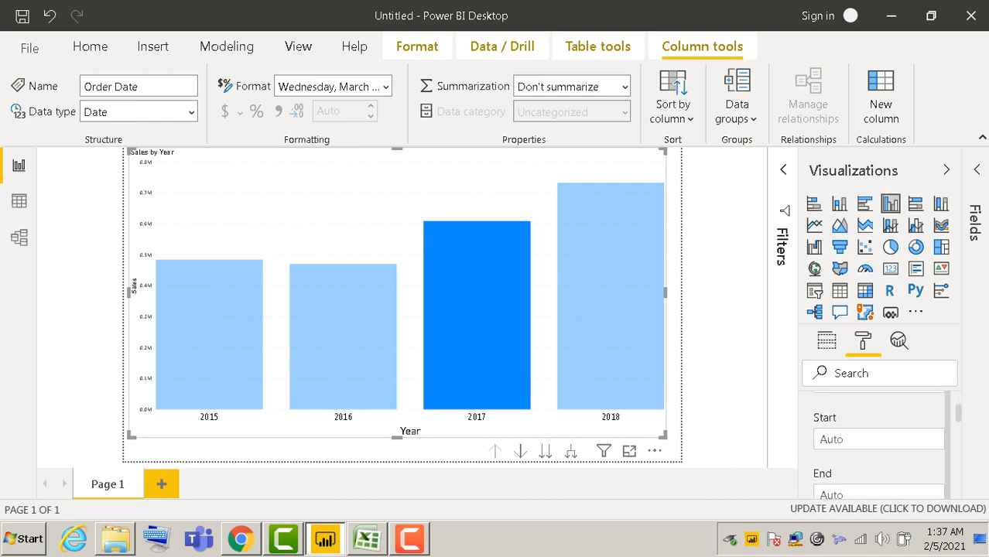
scroll(875, 445, "down", 2)
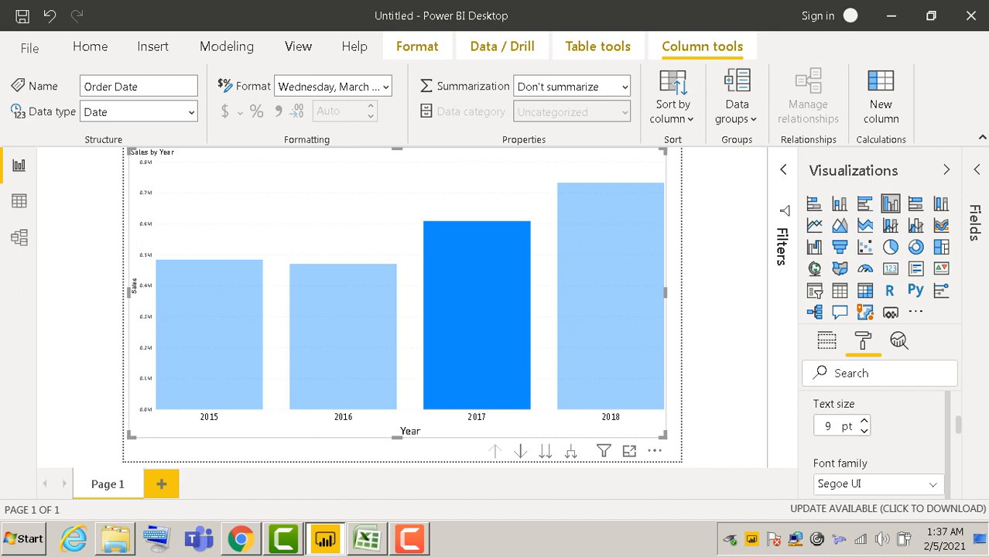
double_click(828, 427)
type("15")
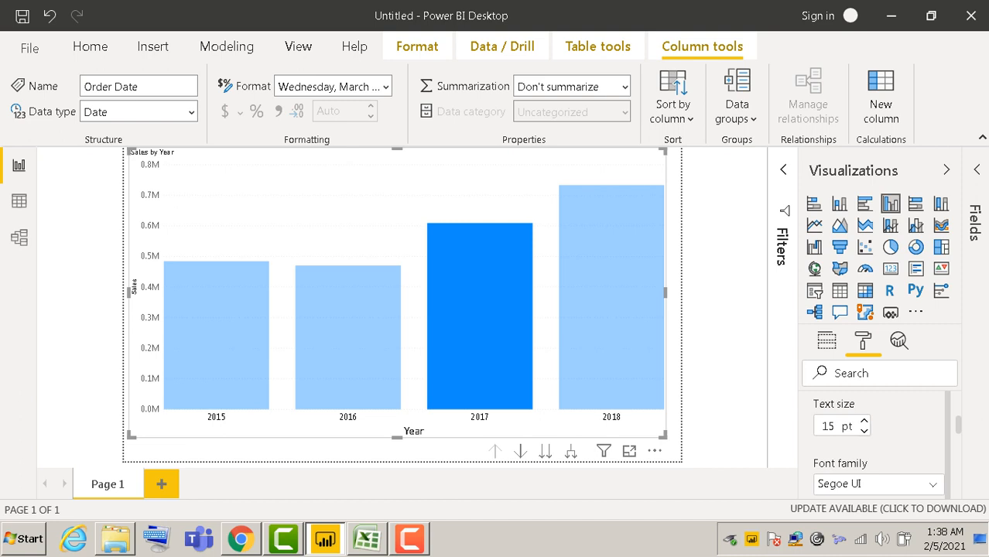
Set the Y axis title text size to 20 pt and collapse the Y axis settings
scroll(875, 445, "down", 3)
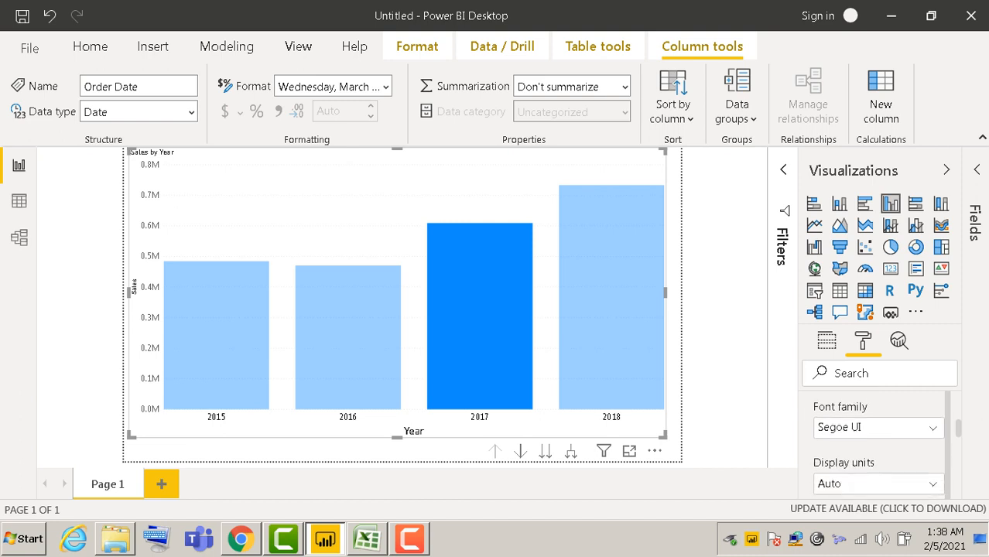
scroll(874, 445, "down", 2)
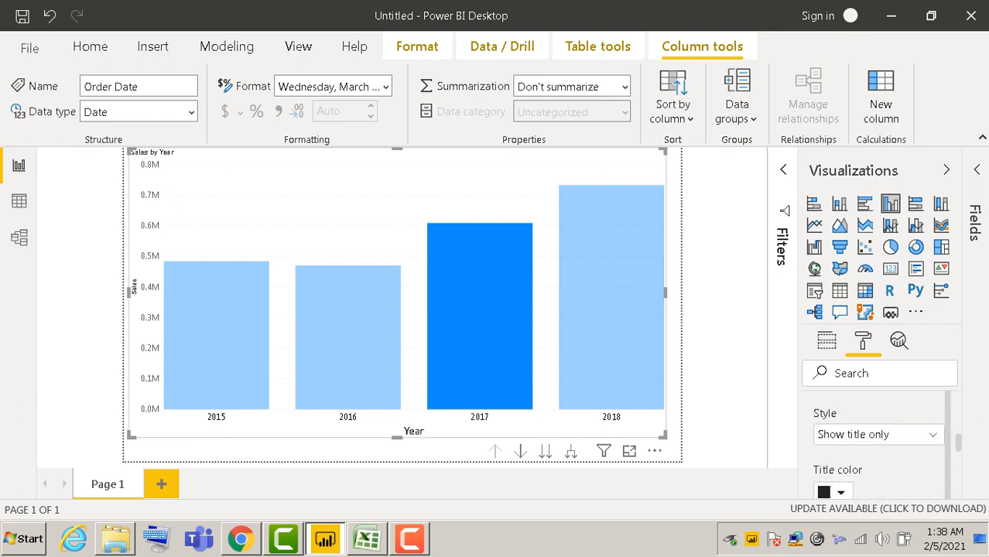
scroll(874, 445, "down", 1)
scroll(874, 445, "down", 2)
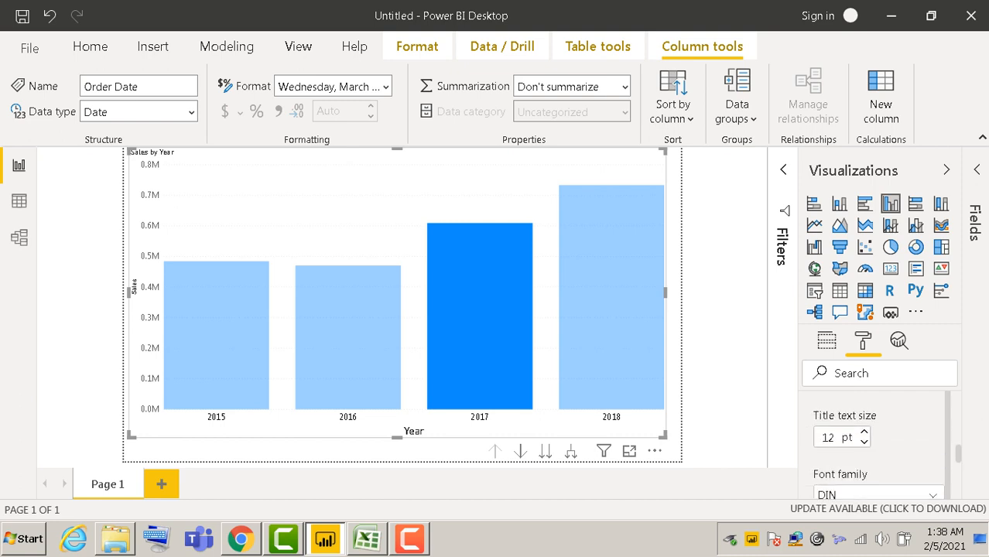
double_click(828, 438)
type("20")
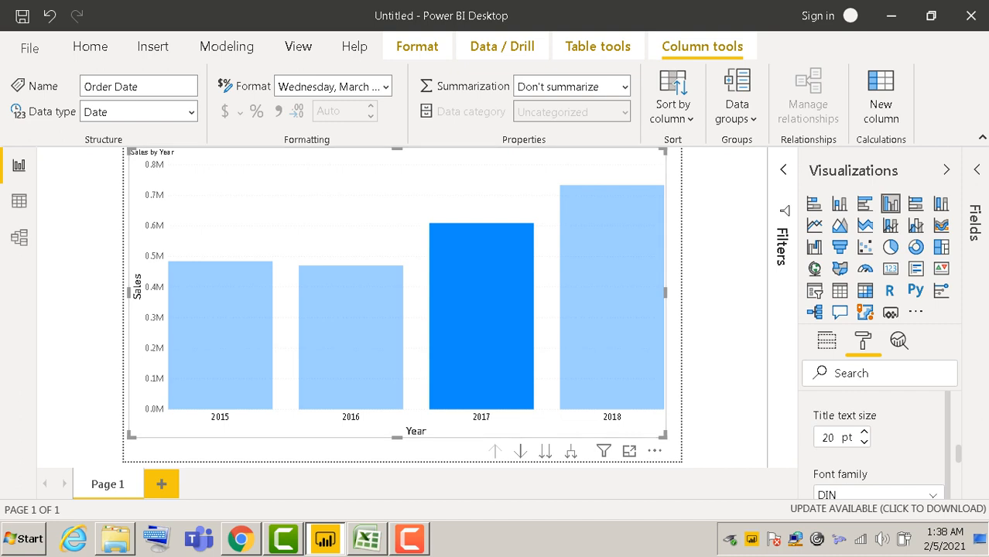
scroll(875, 445, "up", 5)
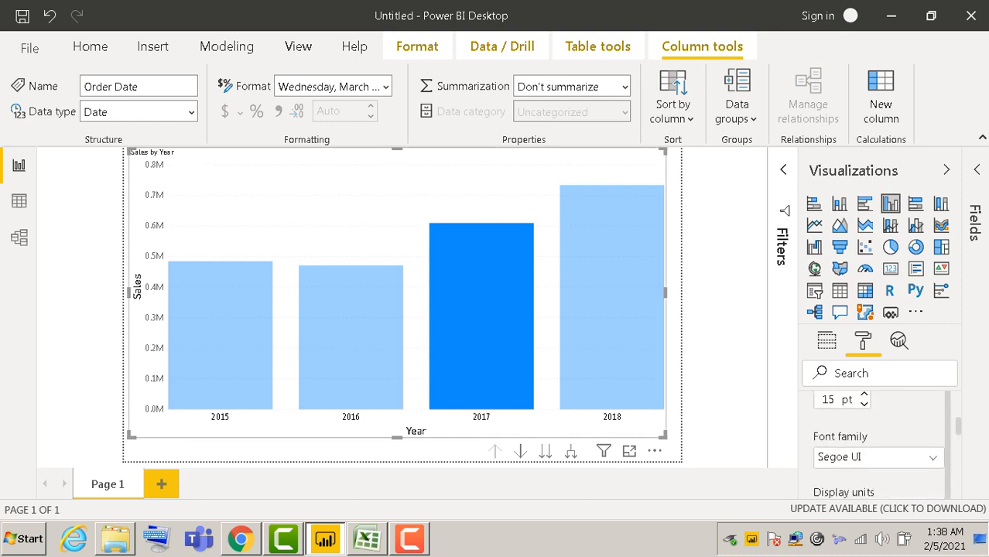
scroll(875, 445, "up", 5)
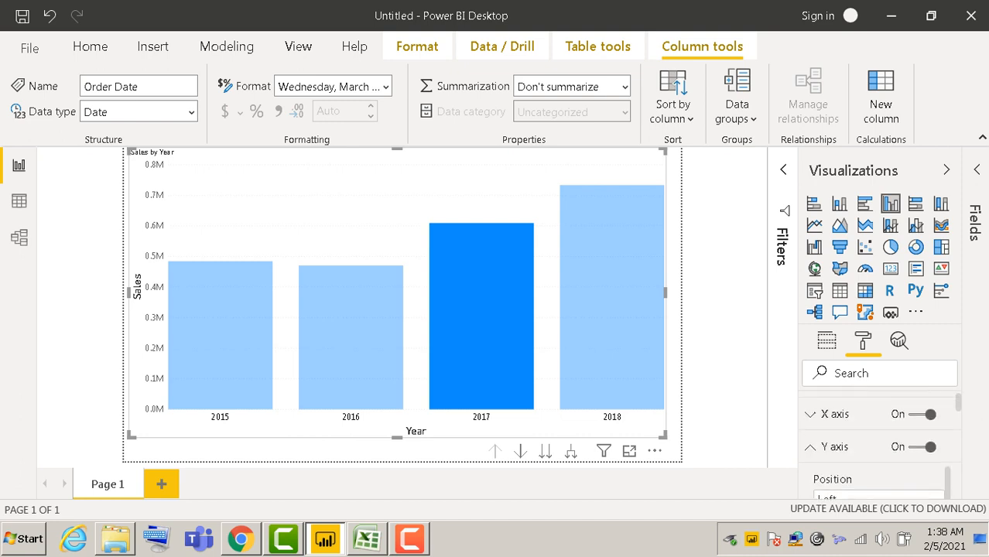
left_click(834, 472)
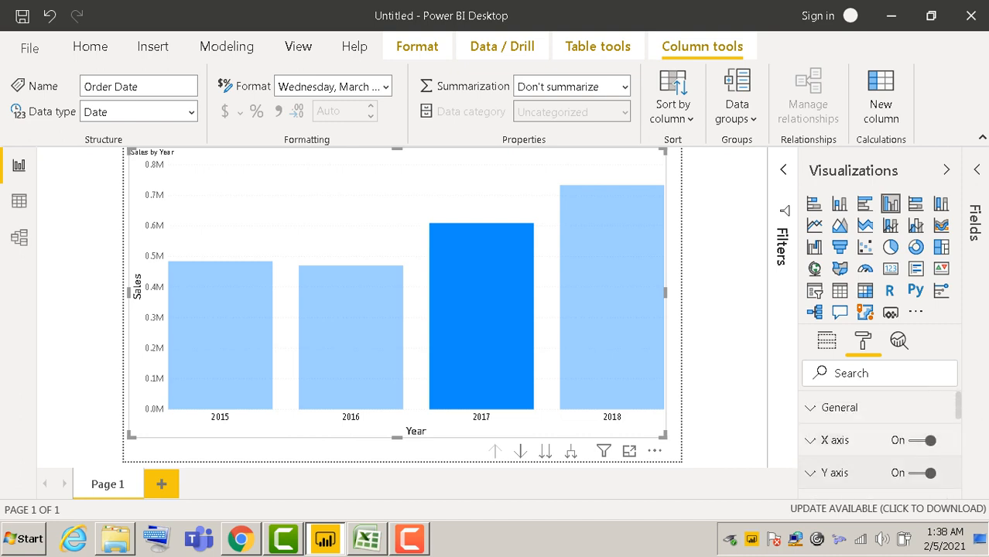
Center the chart title Sales by Year and set its text size to 26 pt
scroll(878, 441, "down", 3)
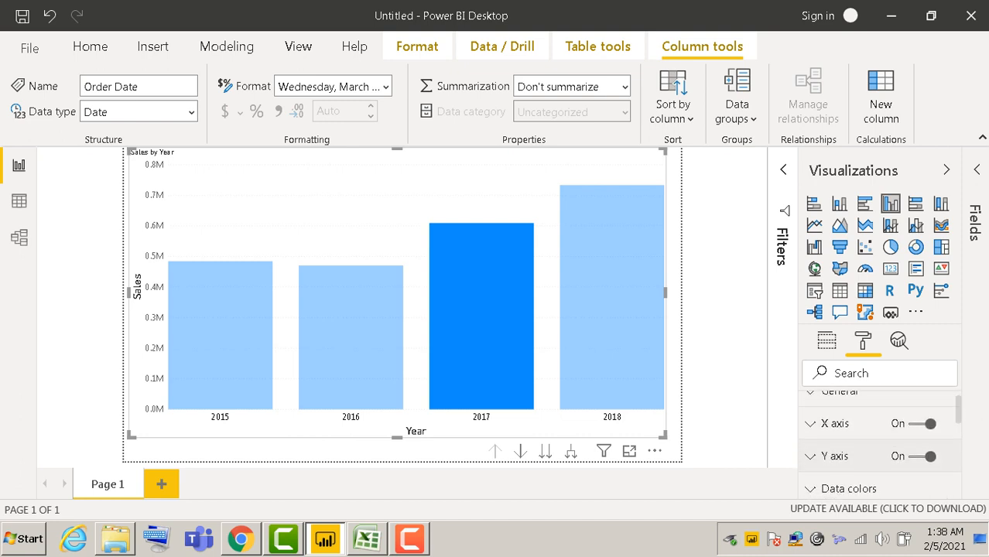
scroll(880, 445, "down", 3)
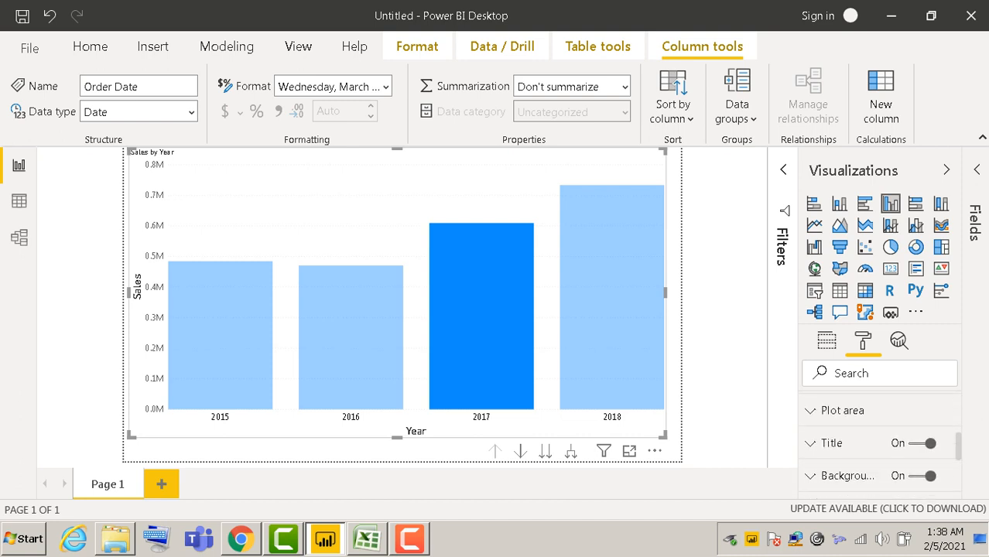
left_click(832, 428)
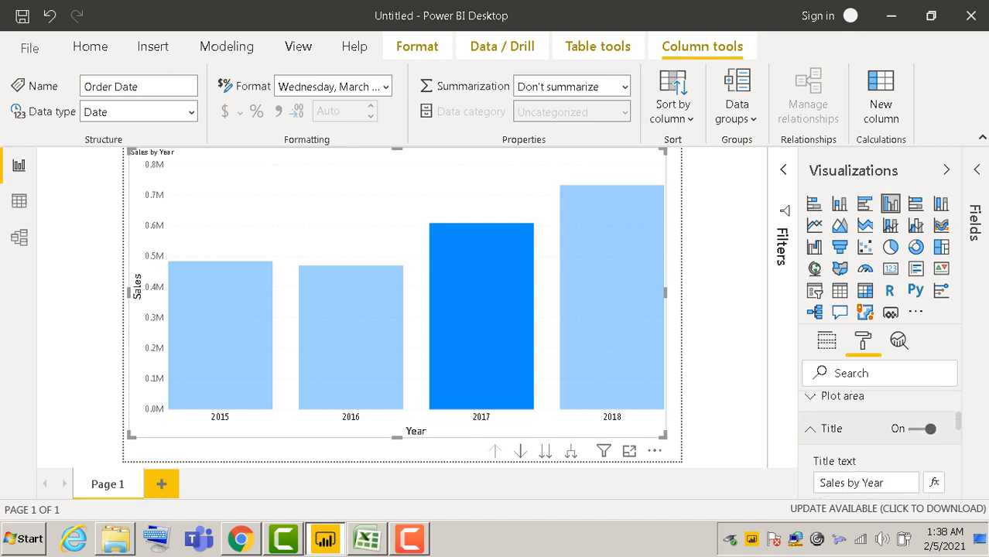
scroll(879, 441, "down", 3)
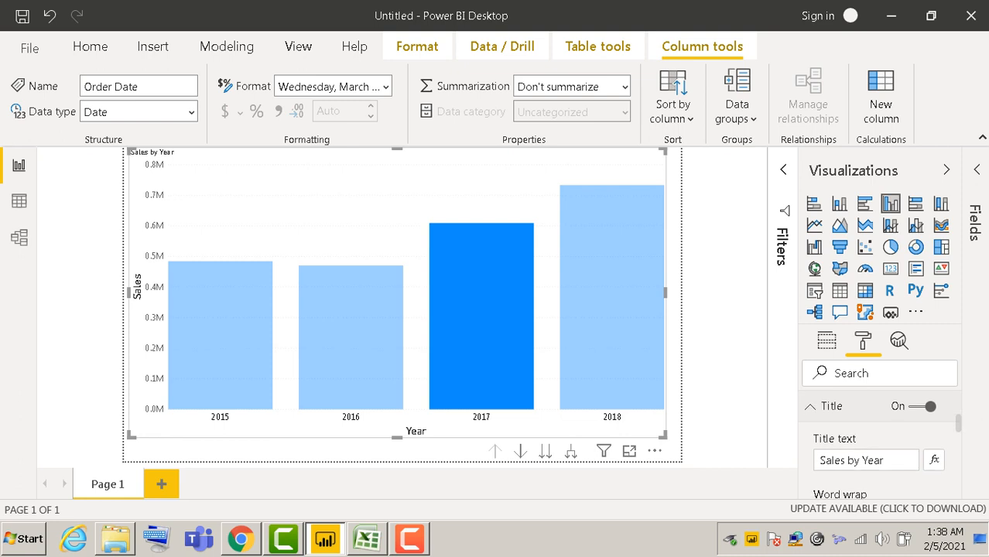
scroll(880, 445, "down", 4)
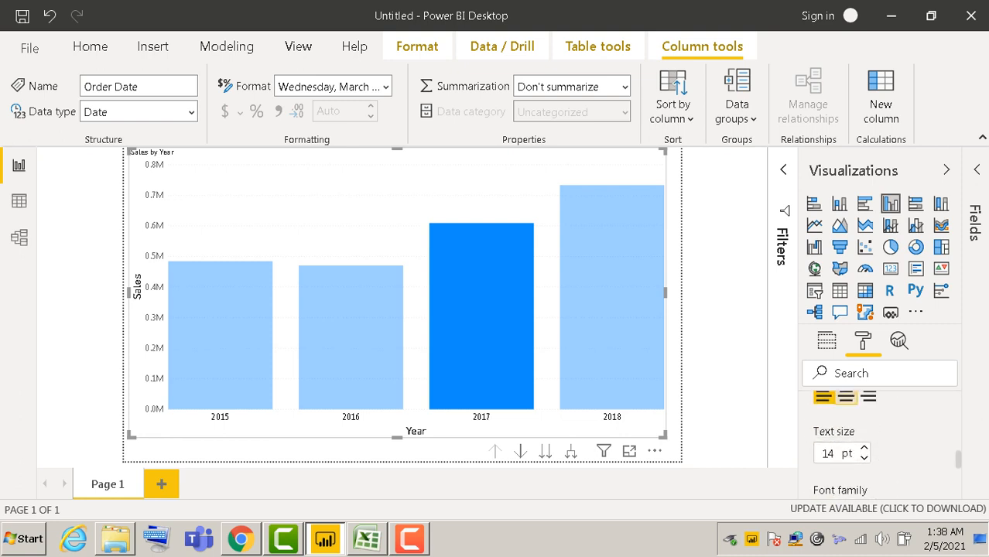
left_click(846, 397)
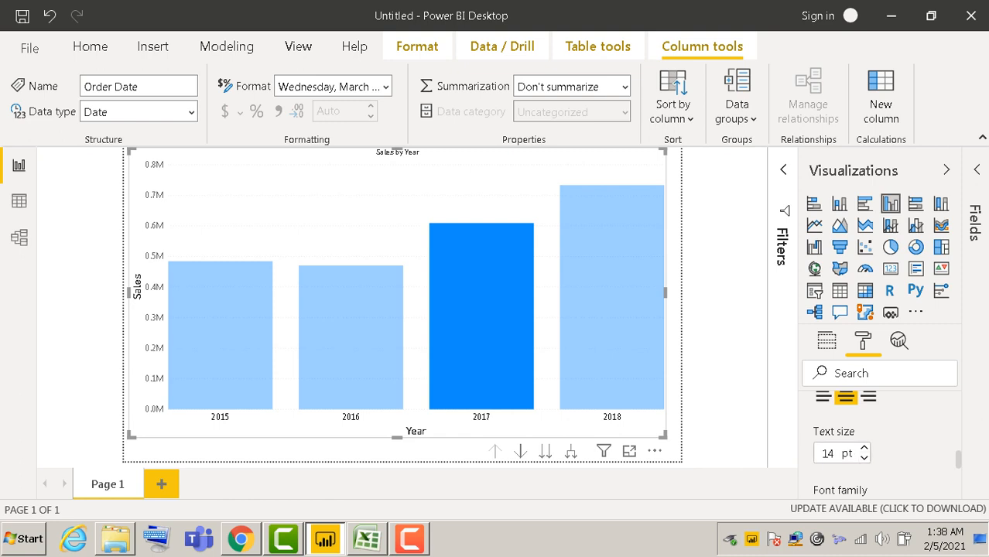
double_click(828, 453)
type("26")
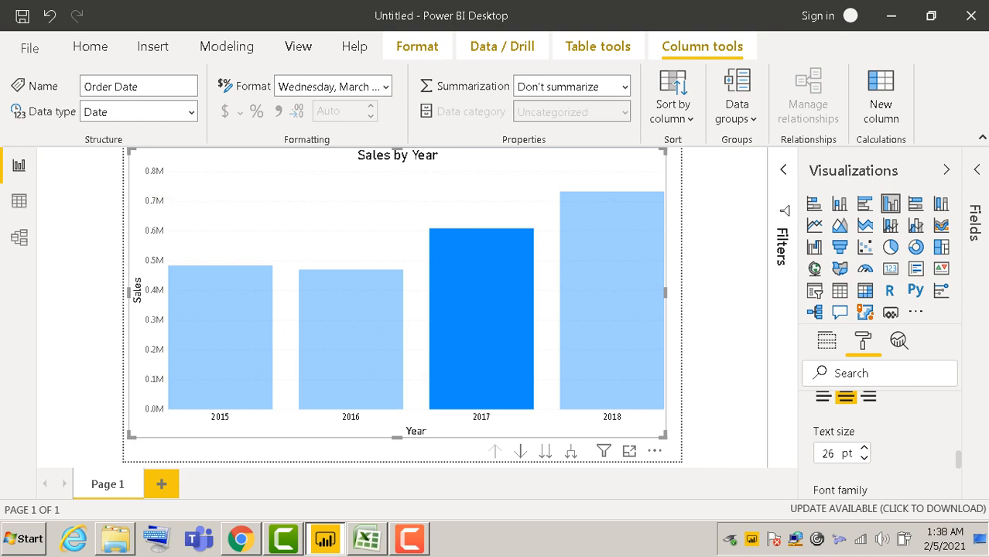
Highlight the individual year columns of the chart in turn, ending with 2018, and clear the highlight
left_click(611, 309)
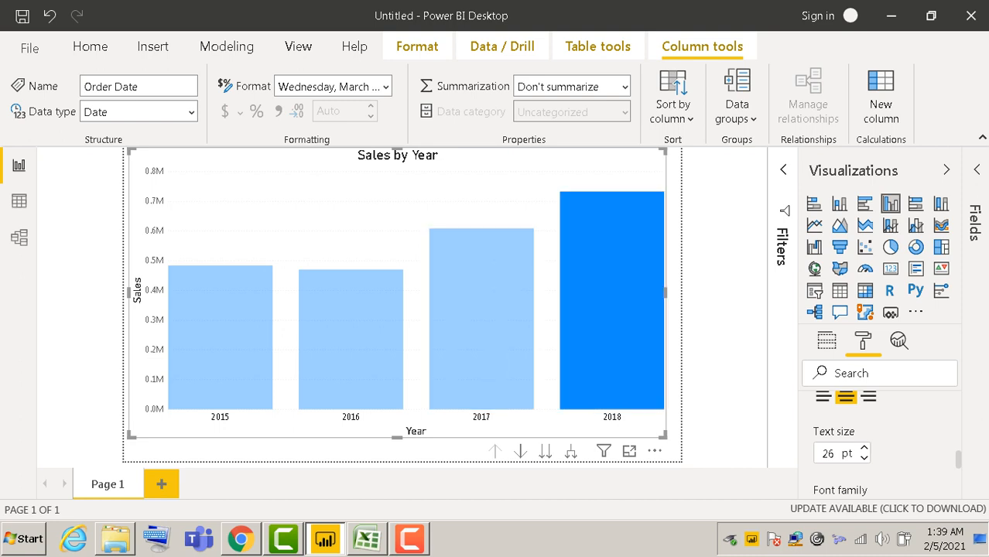
left_click(350, 339)
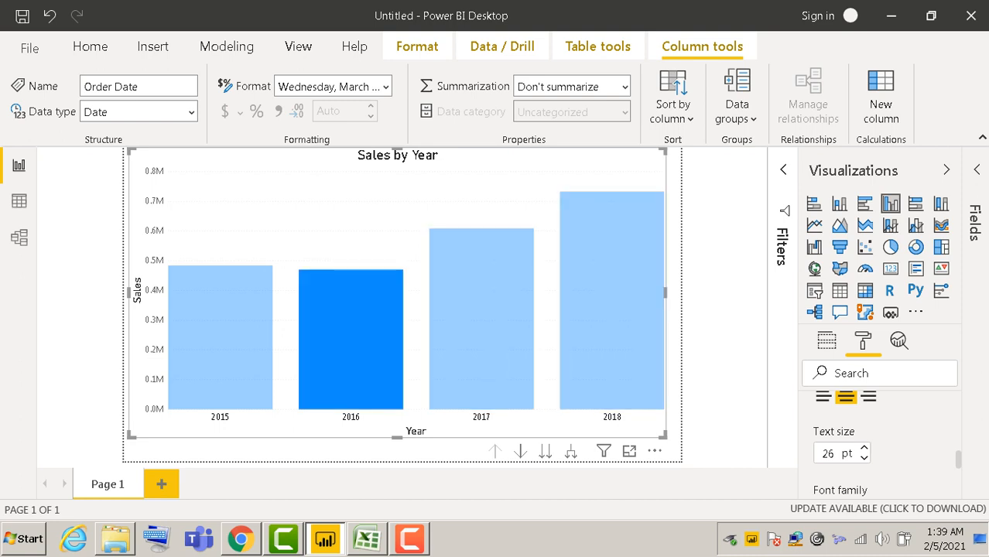
left_click(220, 338)
left_click(481, 319)
left_click(612, 302)
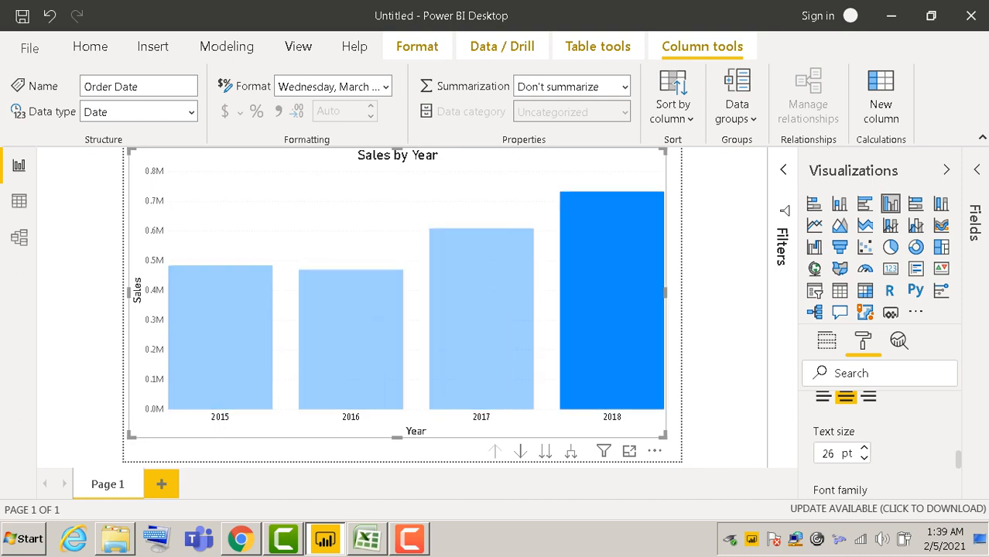
left_click(612, 301)
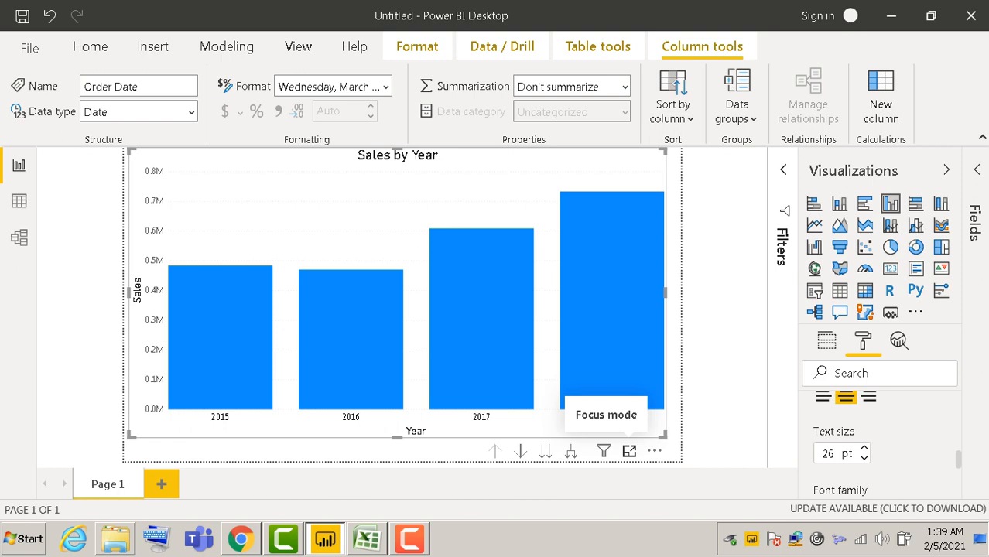
Open the chart in focus mode and expand the Order Date hierarchy through quarter and month down to day
left_click(630, 450)
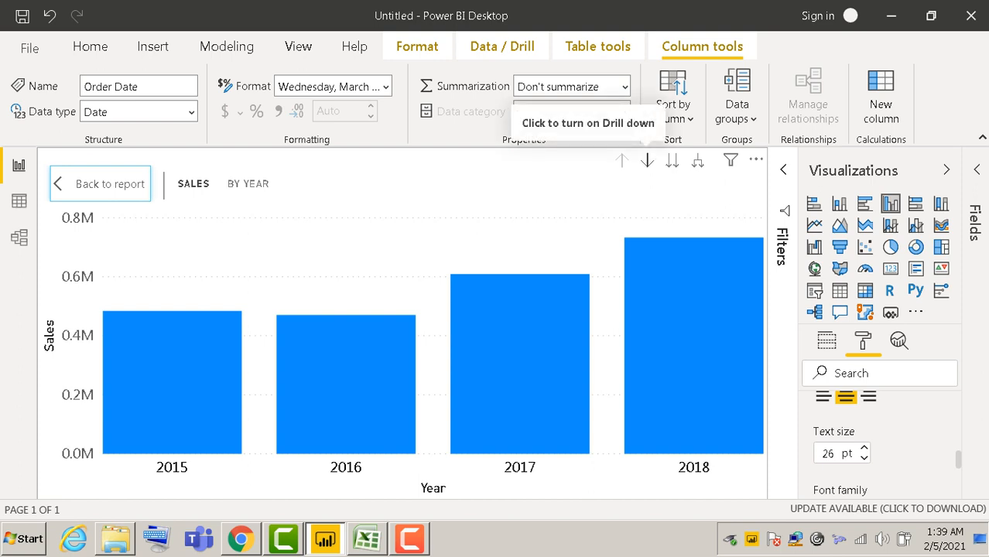
left_click(647, 161)
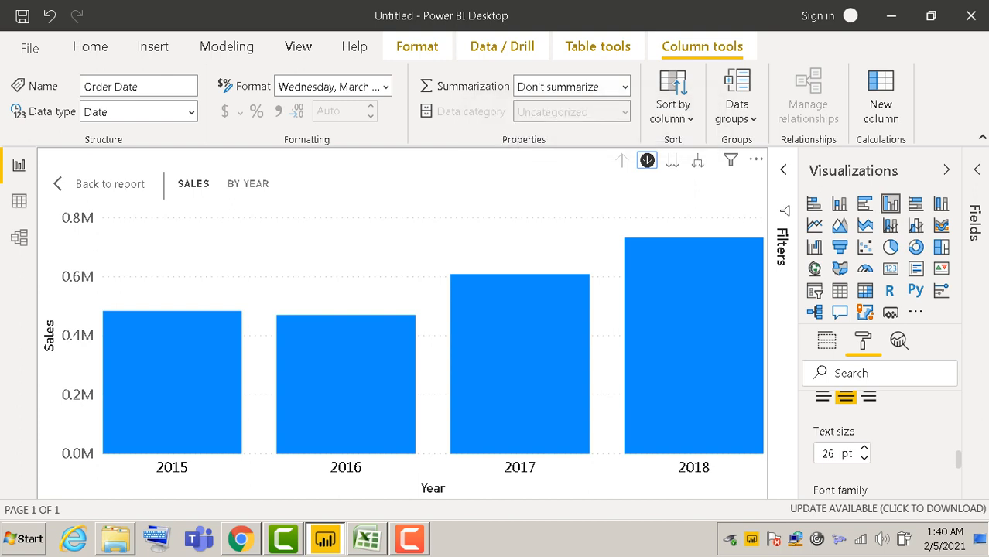
left_click(697, 160)
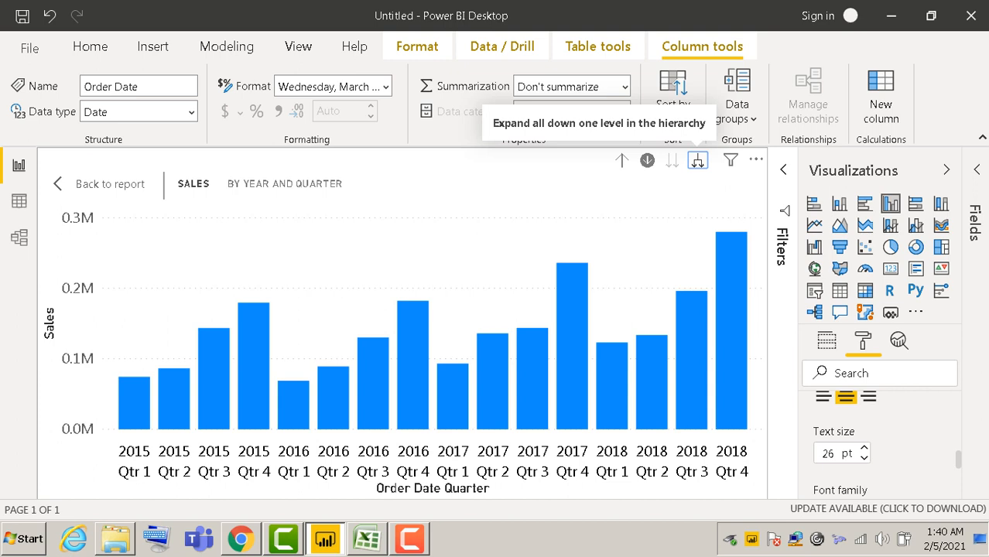
left_click(647, 161)
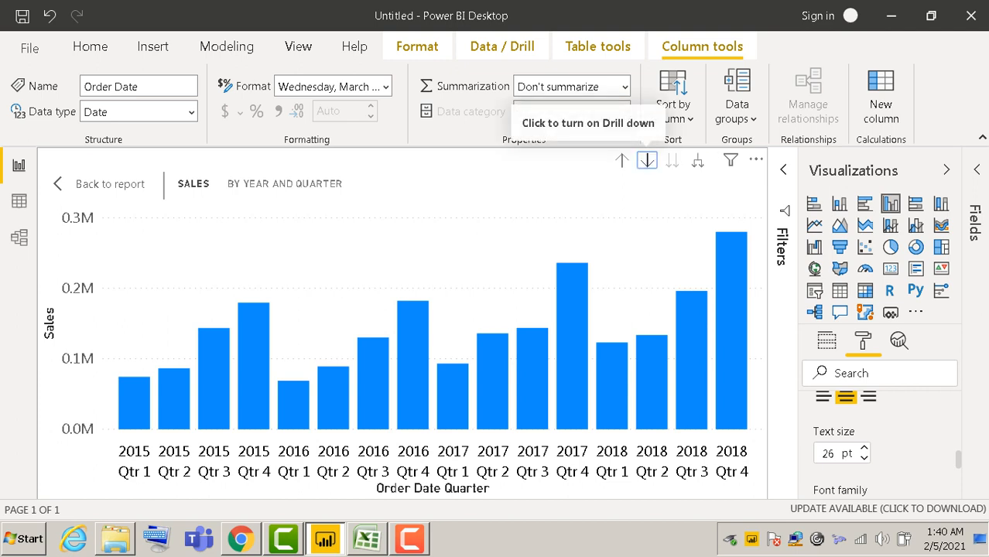
left_click(697, 160)
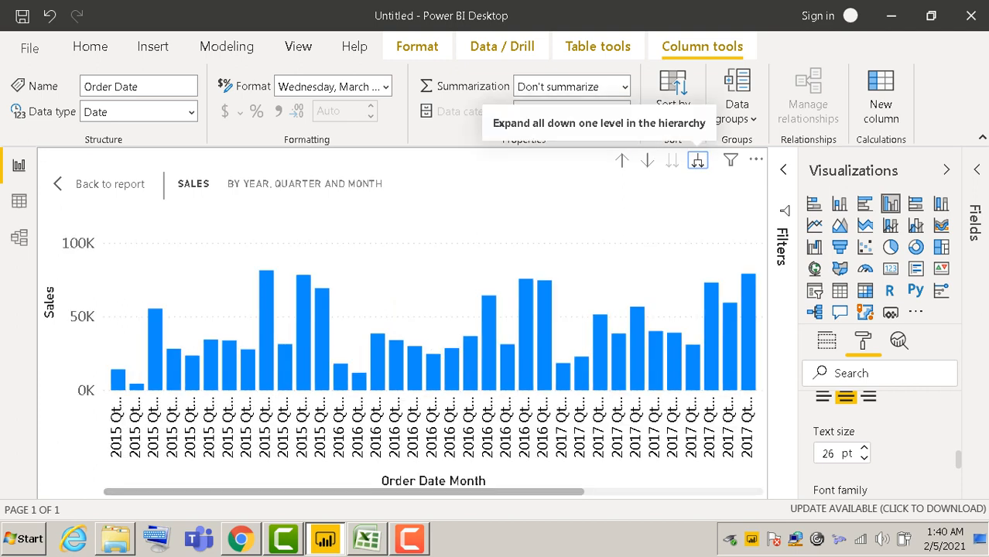
left_click(697, 161)
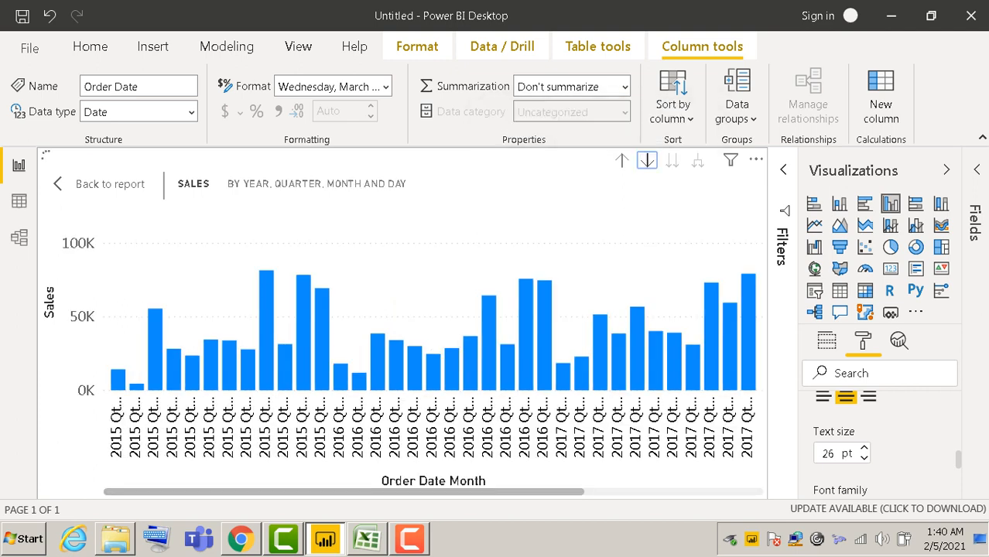
Drill the chart back up from day level to the year level
left_click(621, 160)
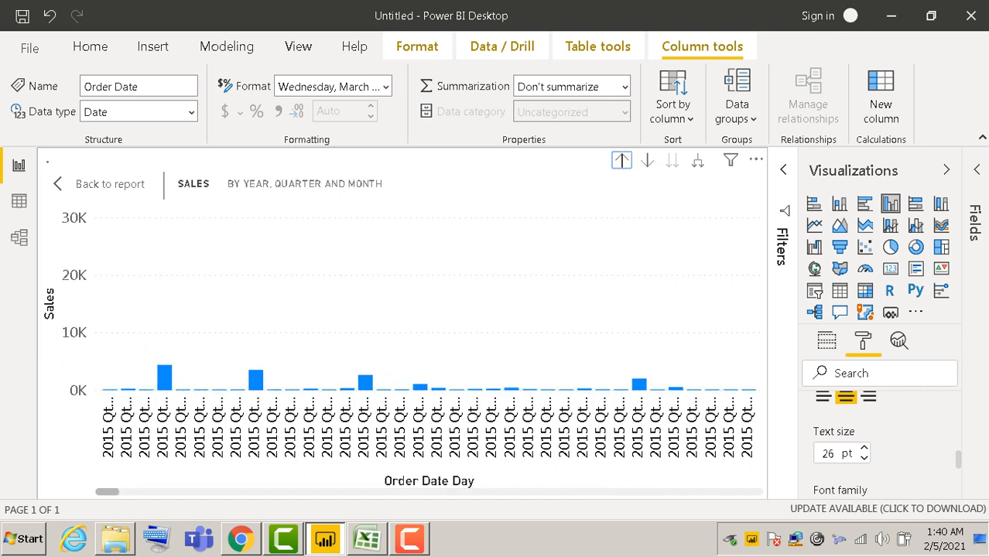
left_click(621, 160)
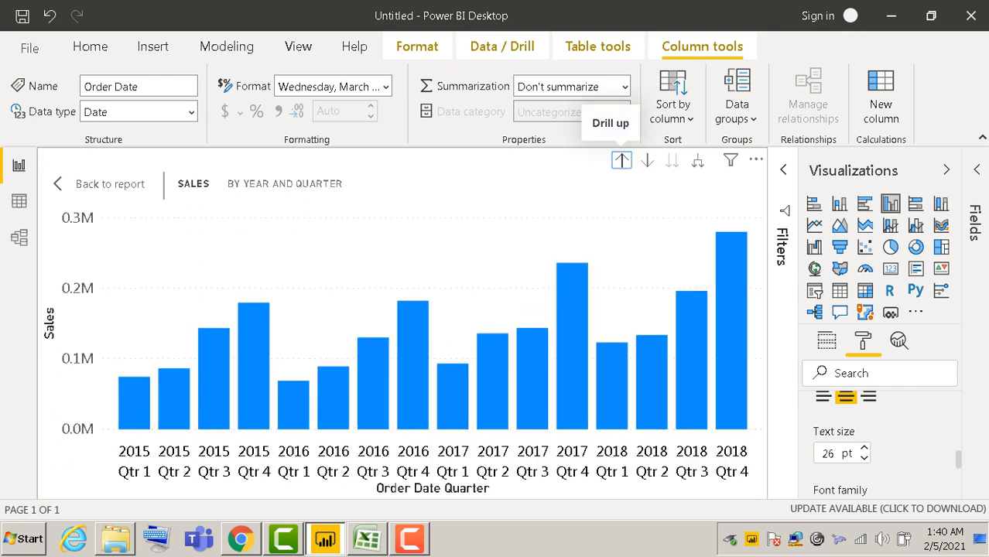
left_click(621, 161)
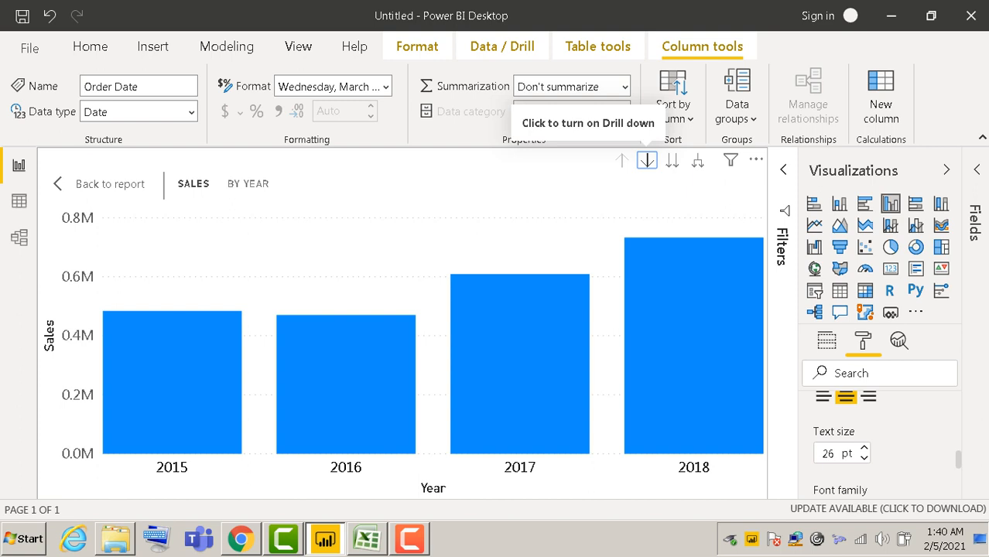
mouse_move(670, 282)
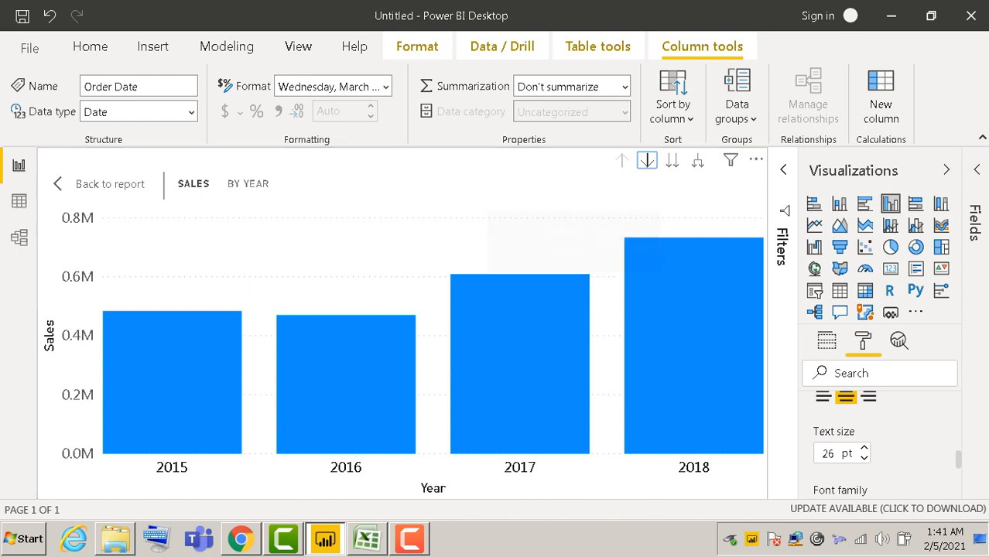
Save the report as First PowerBI Report in the Data folder and return from focus mode to the report page
left_click(91, 47)
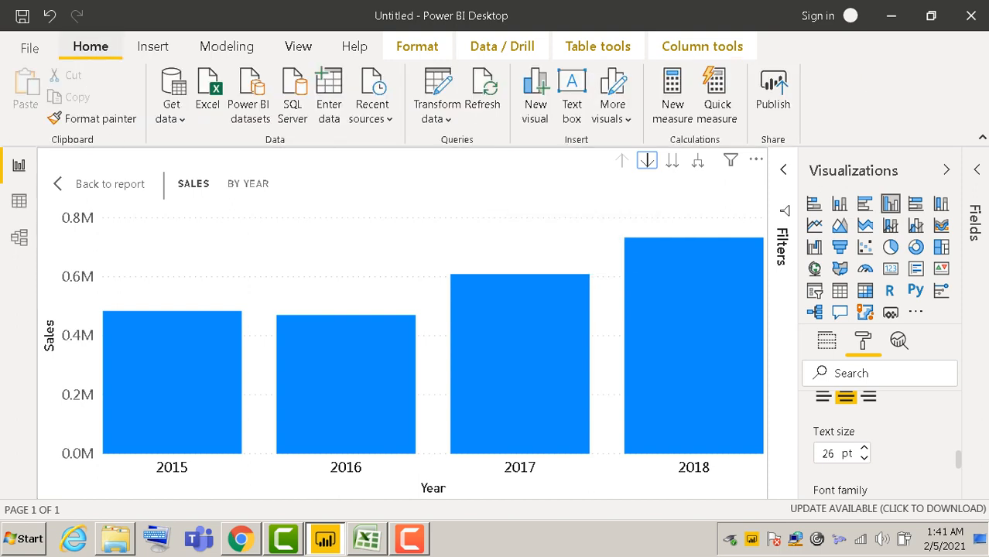
left_click(30, 48)
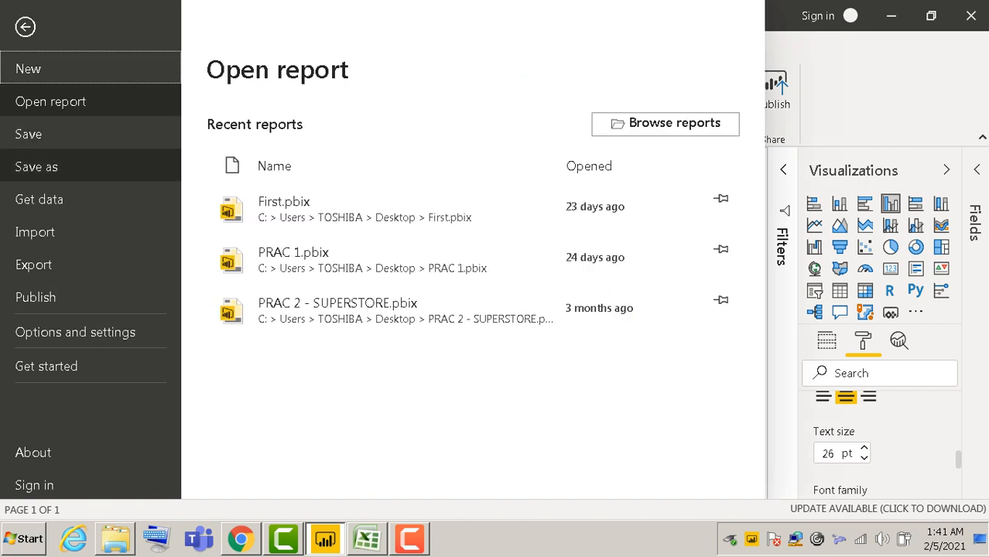
left_click(36, 166)
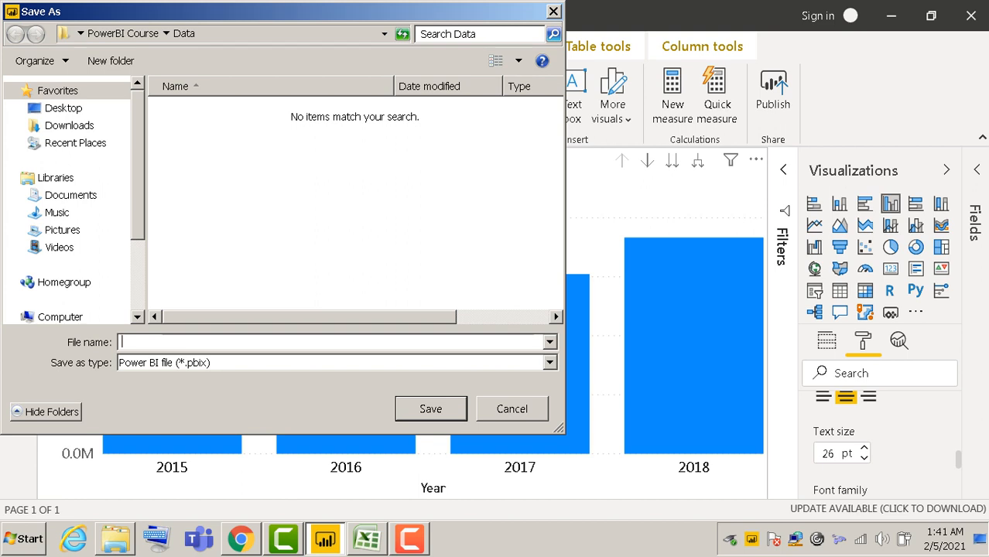
type("fIRST")
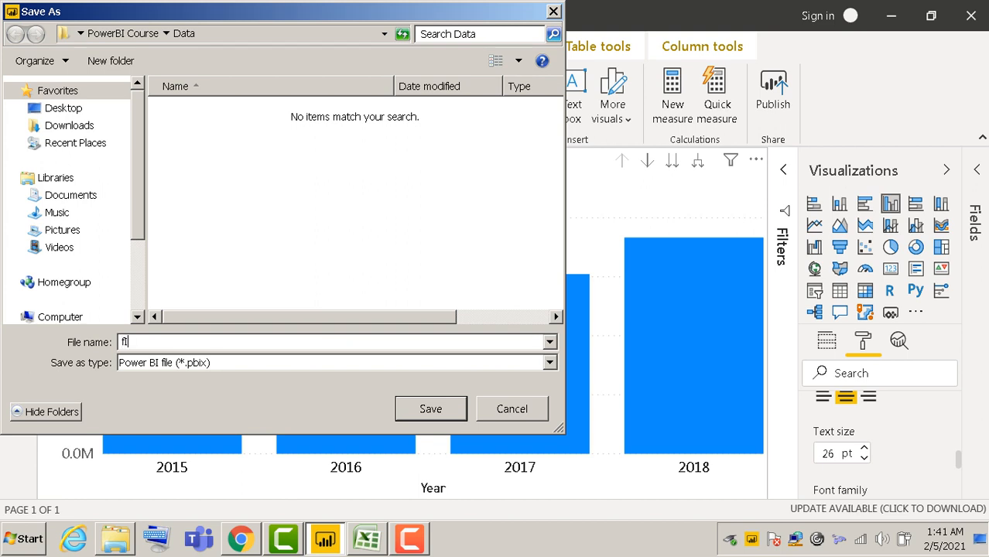
key("BackSpace")
key("BackSpace")
key("BackSpace")
key("BackSpace")
key("BackSpace")
type("First PowerBI Report")
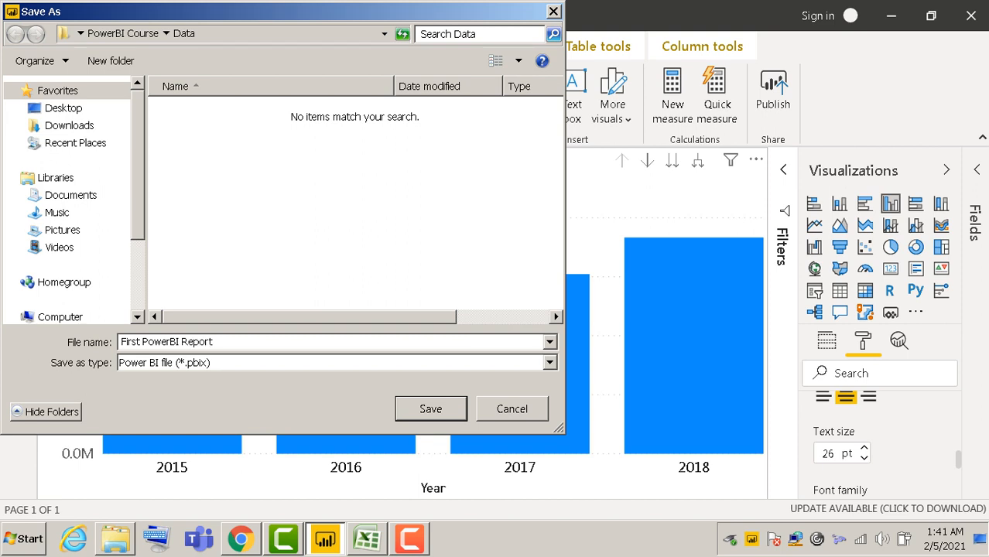
key("Return")
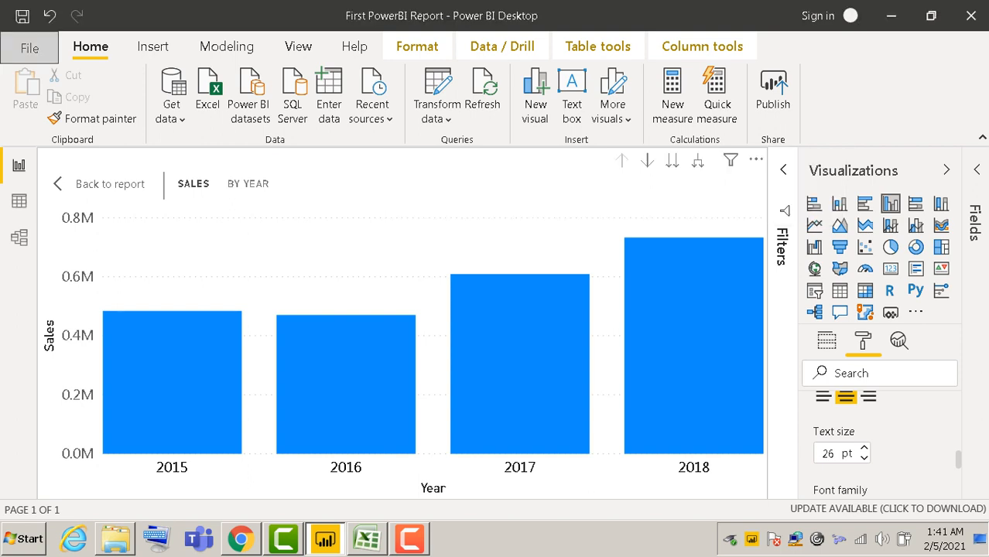
mouse_move(414, 389)
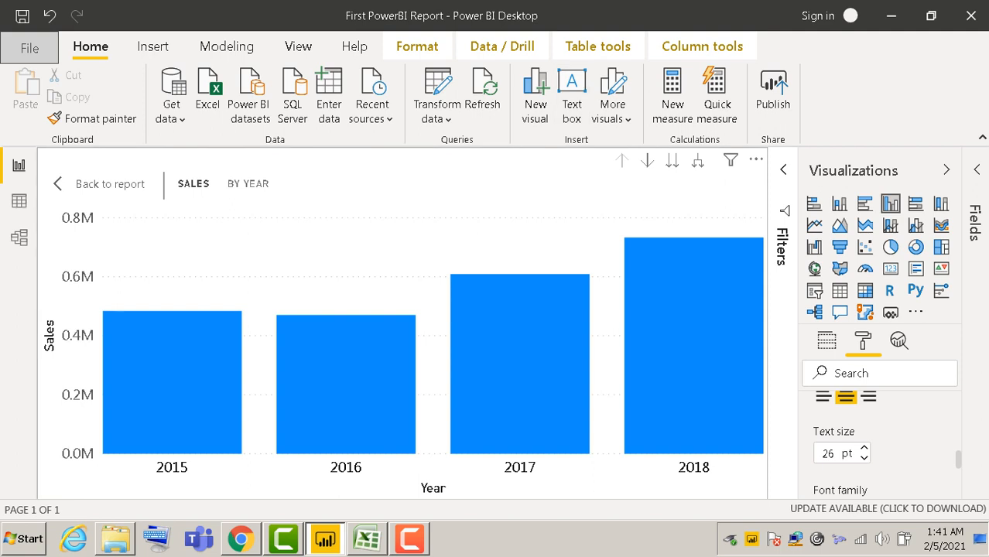
left_click(109, 184)
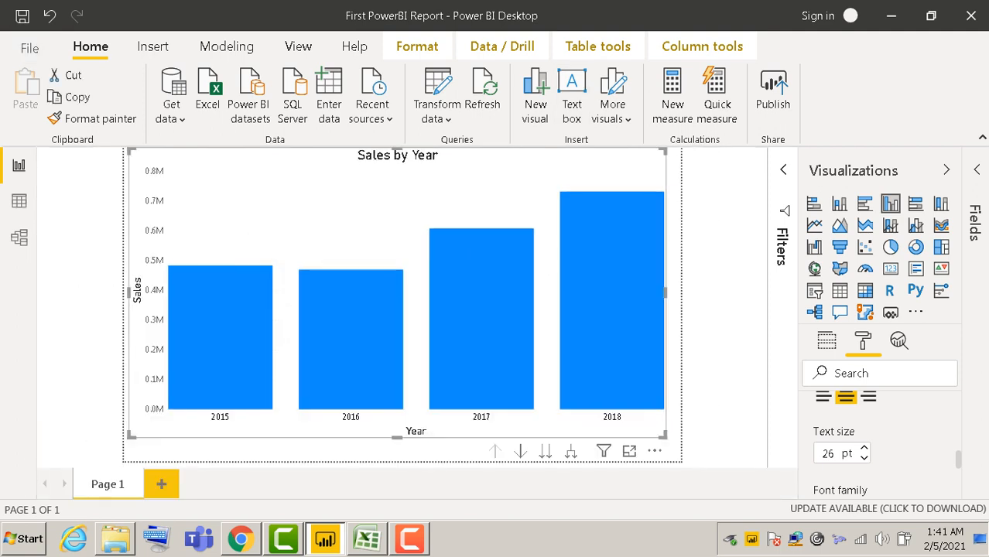